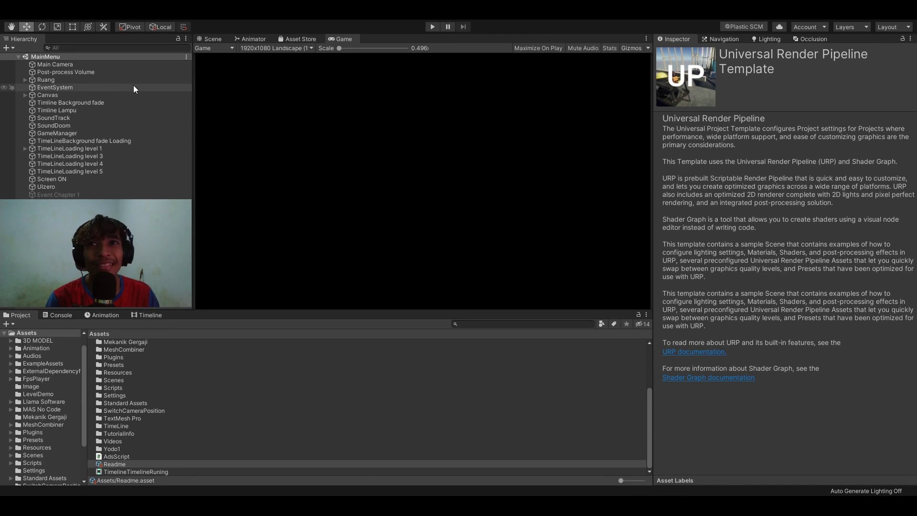
Under Canvas, deactivate Peringatan and Background and activate MainMenu in the Inspector
left_click(25, 94)
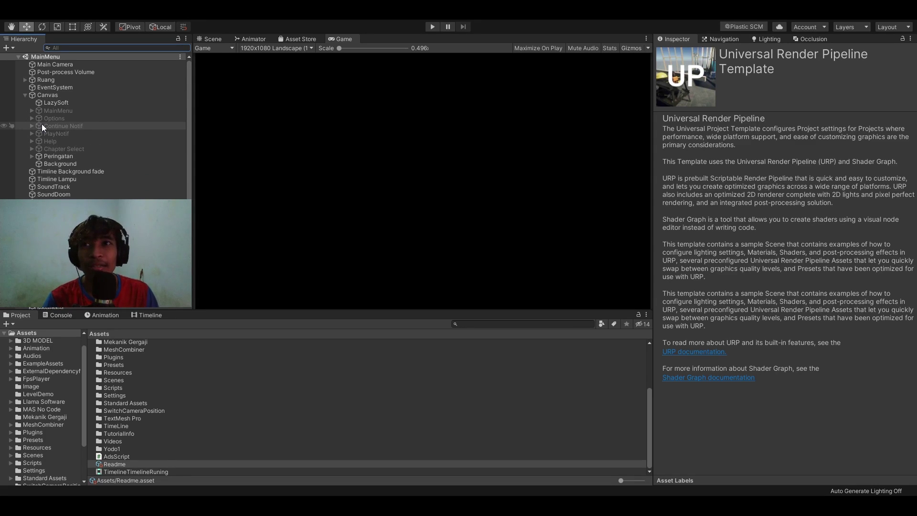
left_click(40, 164)
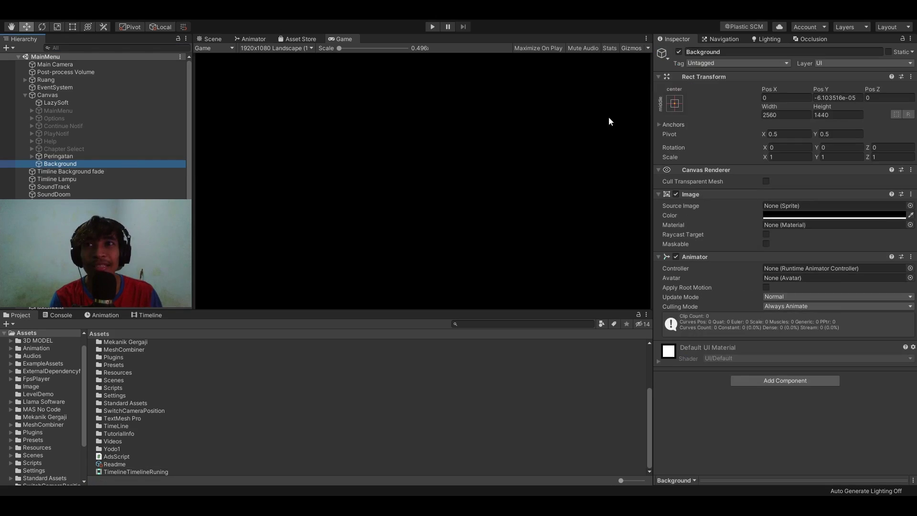
left_click(53, 156)
left_click(679, 52)
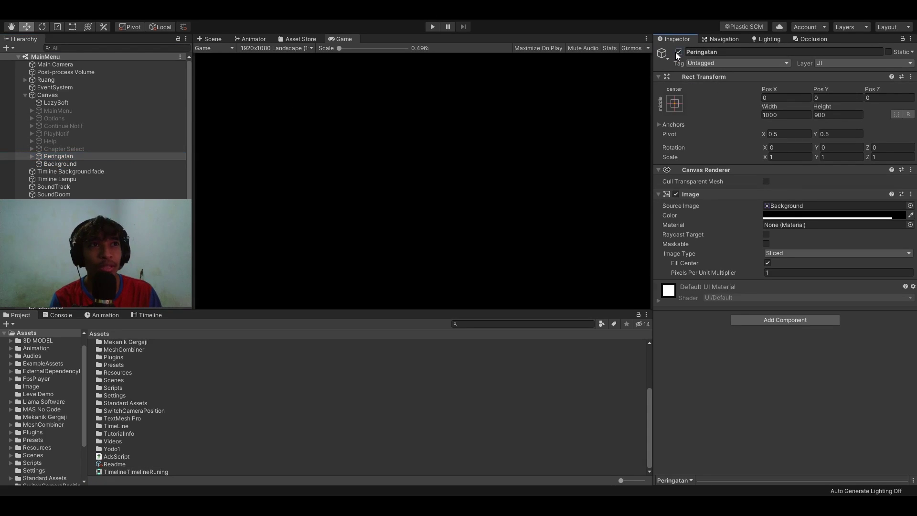
left_click(96, 164)
left_click(679, 51)
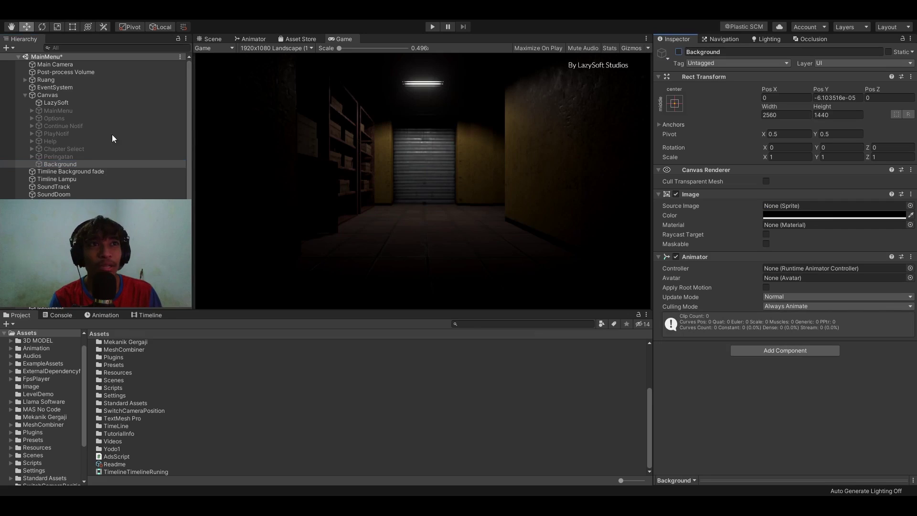
left_click(62, 110)
left_click(678, 51)
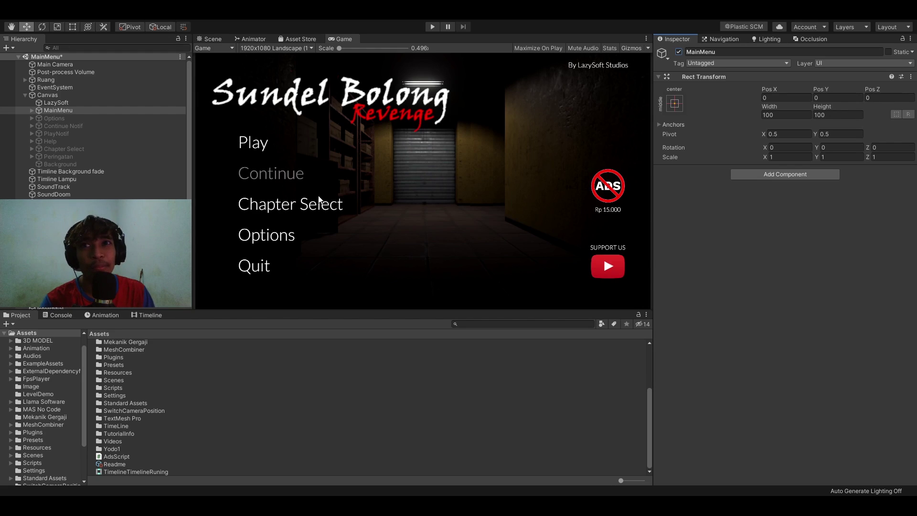
Enter Play mode, open Chapter Select and swipe the carousel through chapters 3–5
left_click(432, 28)
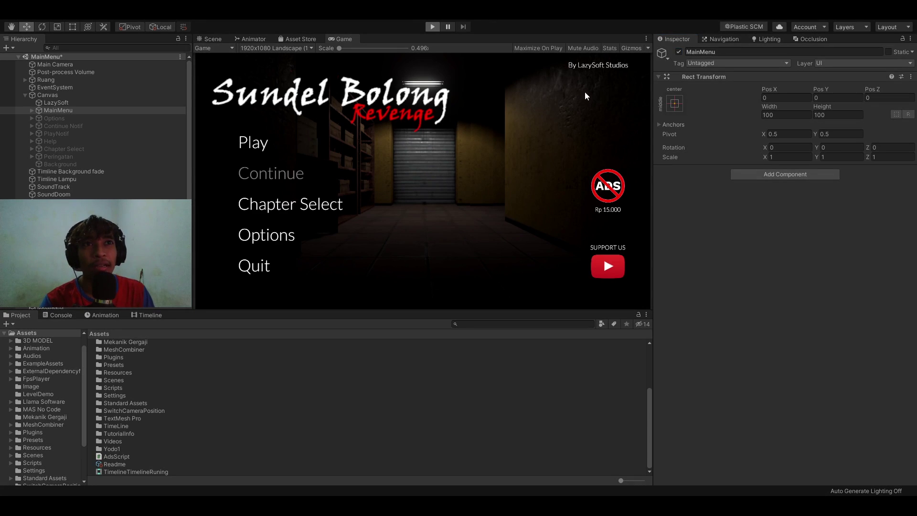
left_click(286, 205)
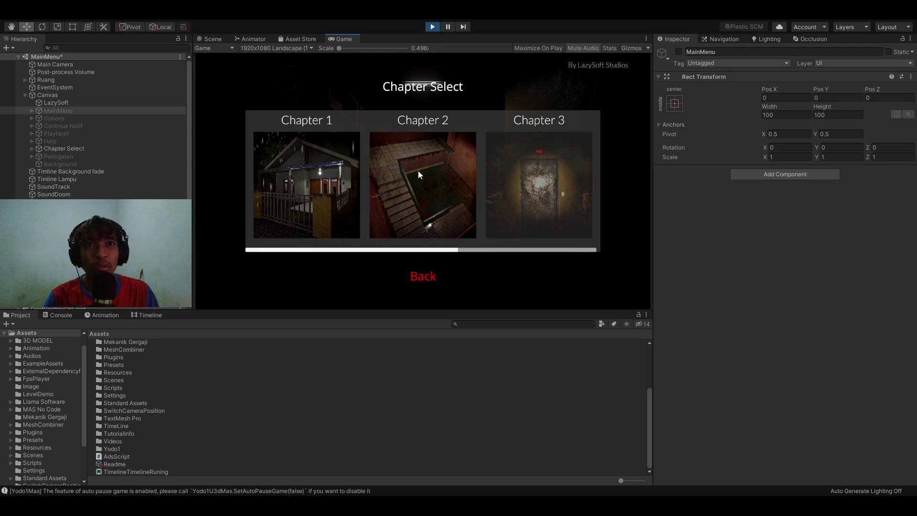
left_click_drag(547, 180, 416, 178)
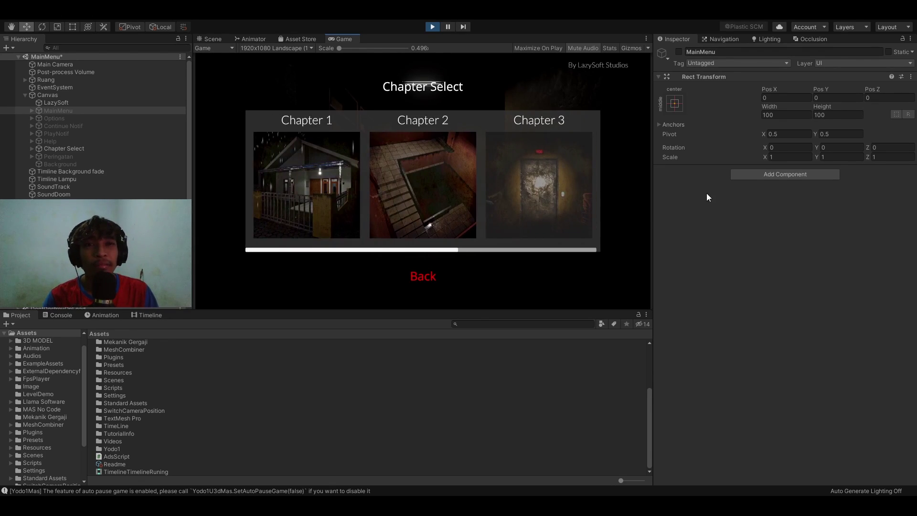
scroll(492, 171, "up", 5)
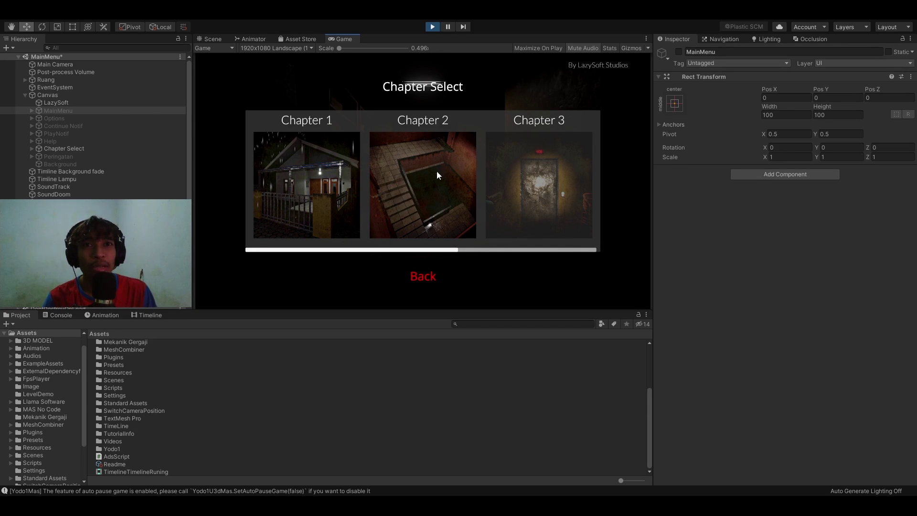
left_click_drag(561, 183, 344, 188)
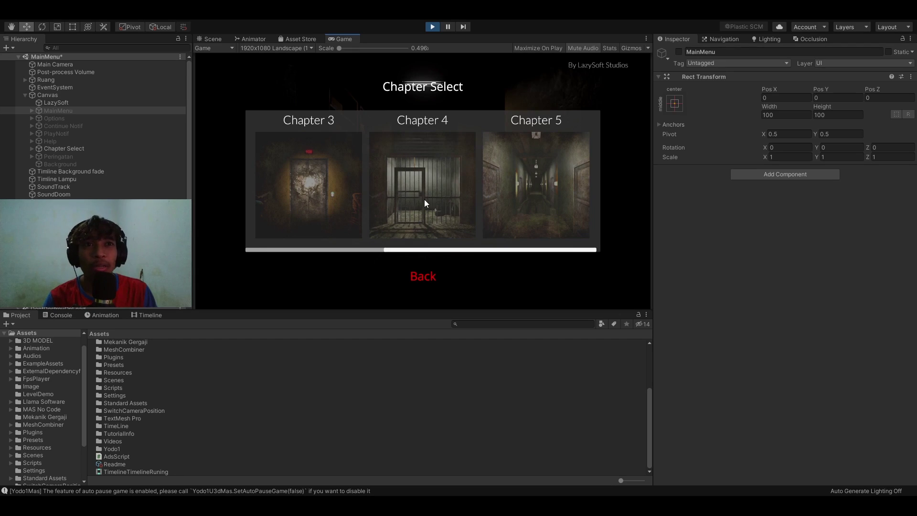
Go back to the main menu and open Continue to show the Chapter and Checkpoint choices
left_click(417, 277)
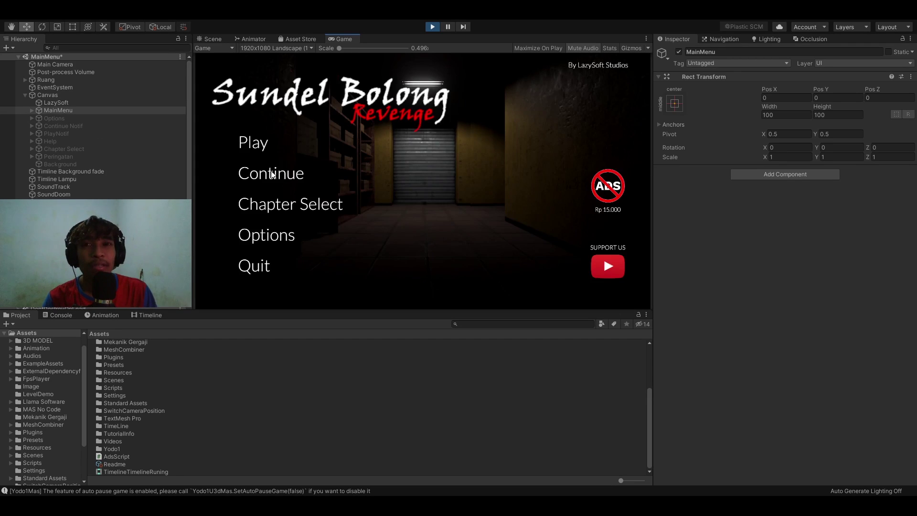
left_click(271, 174)
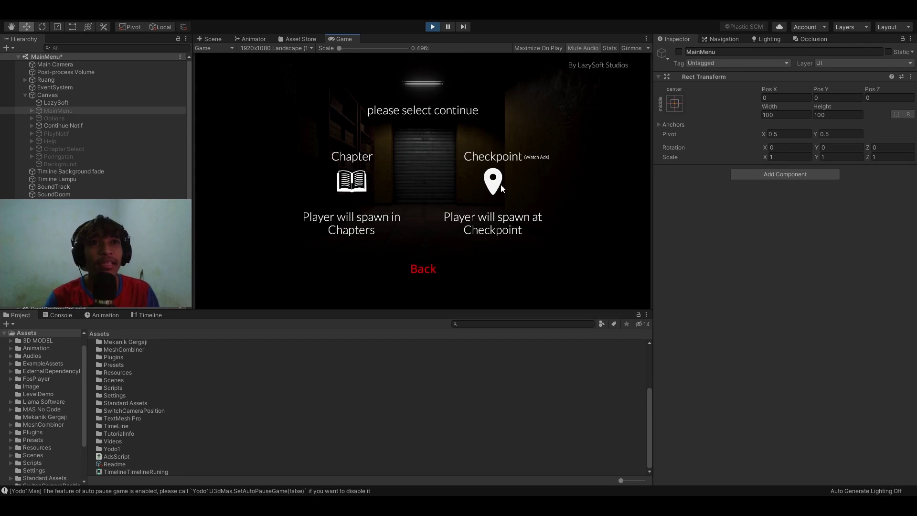
left_click(417, 270)
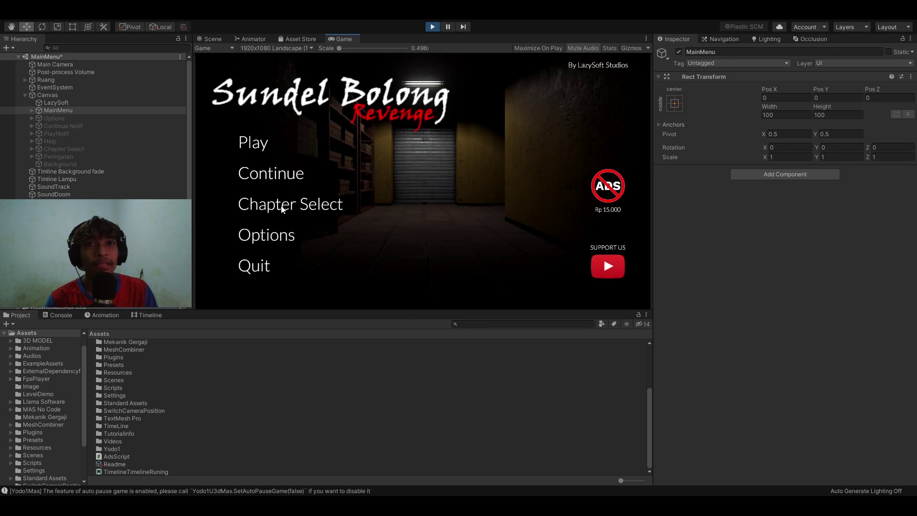
left_click(256, 175)
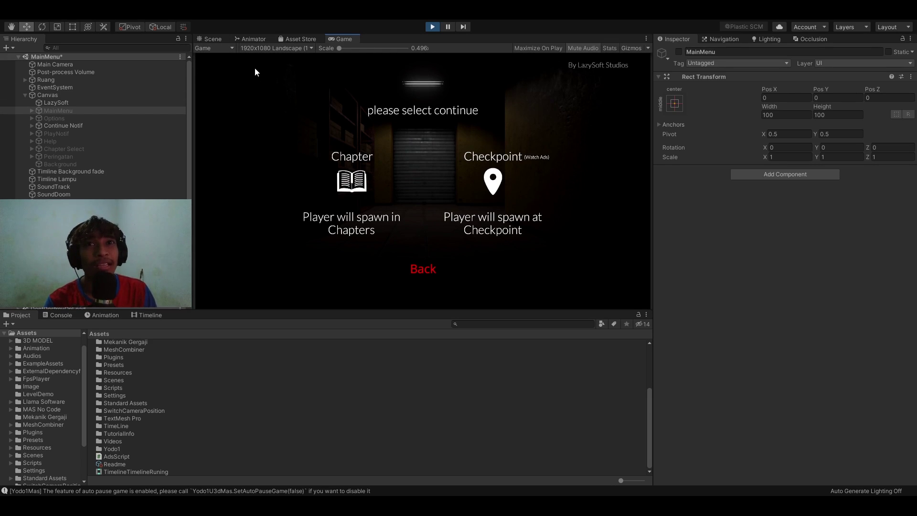
Glance at the Scene view behind the Continue screen, then open the game's Options from the main menu
left_click(420, 274)
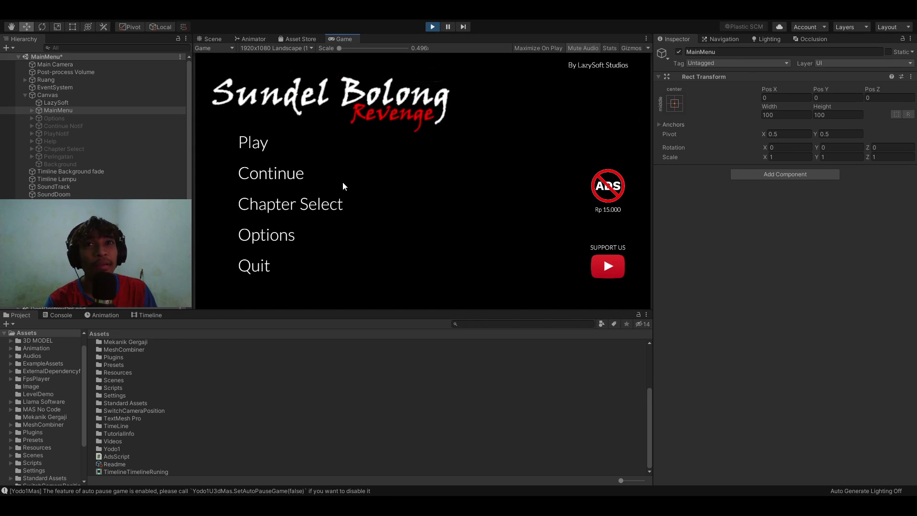
left_click(300, 177)
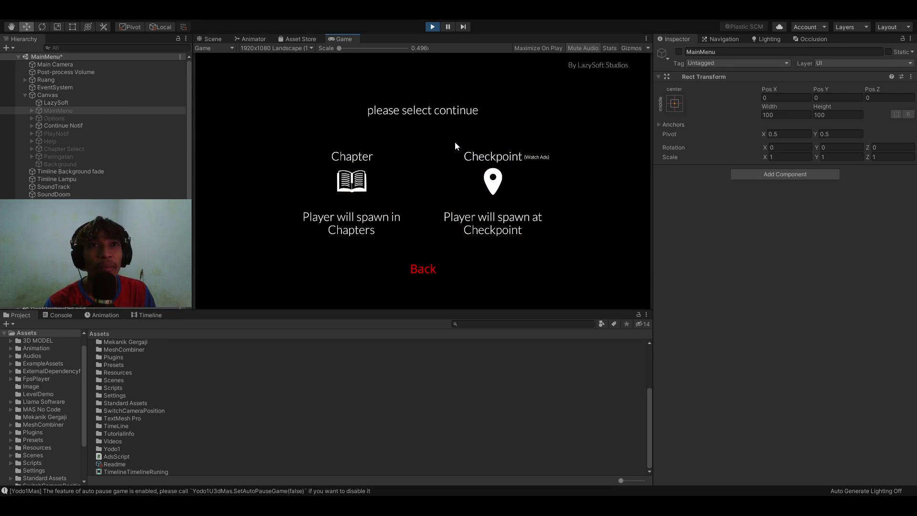
left_click(213, 39)
left_click(342, 39)
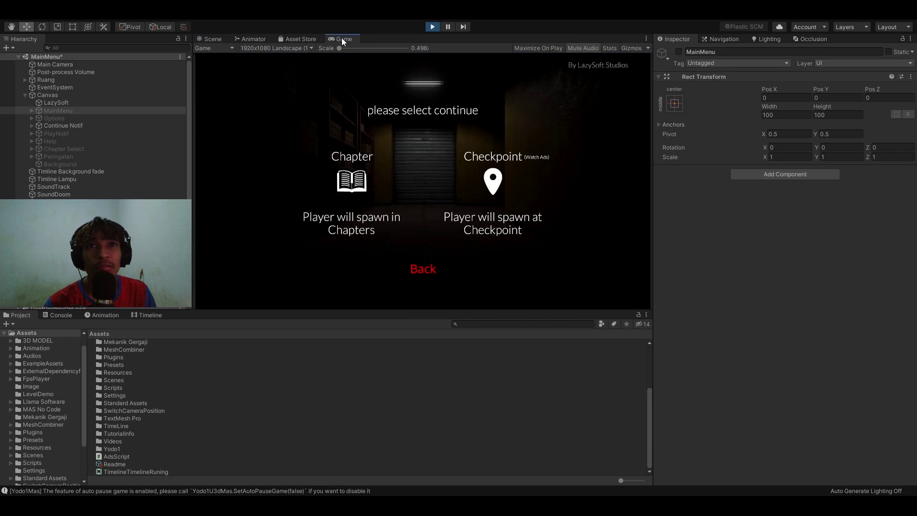
left_click(210, 40)
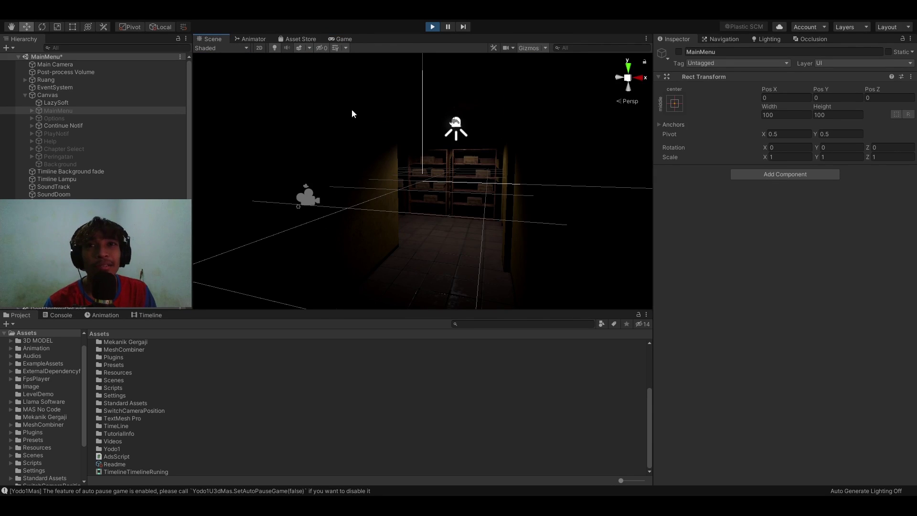
left_click(342, 38)
left_click(426, 268)
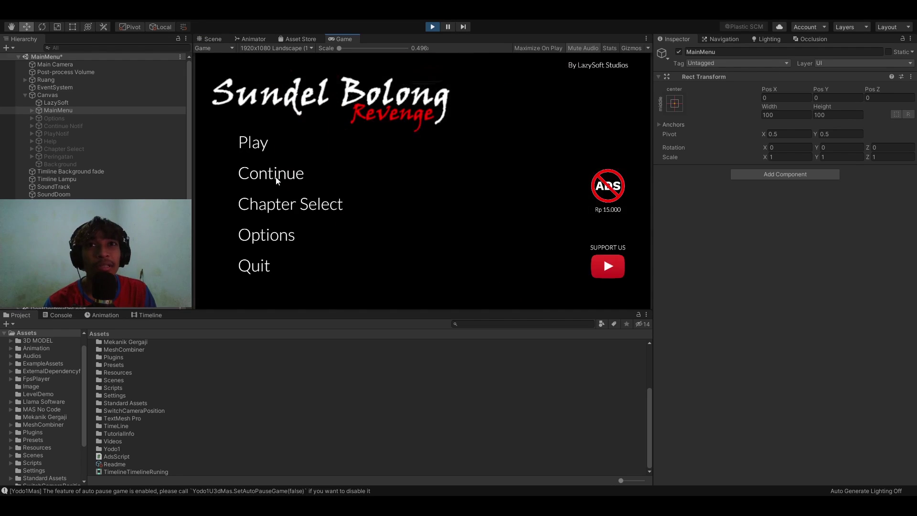
left_click(270, 240)
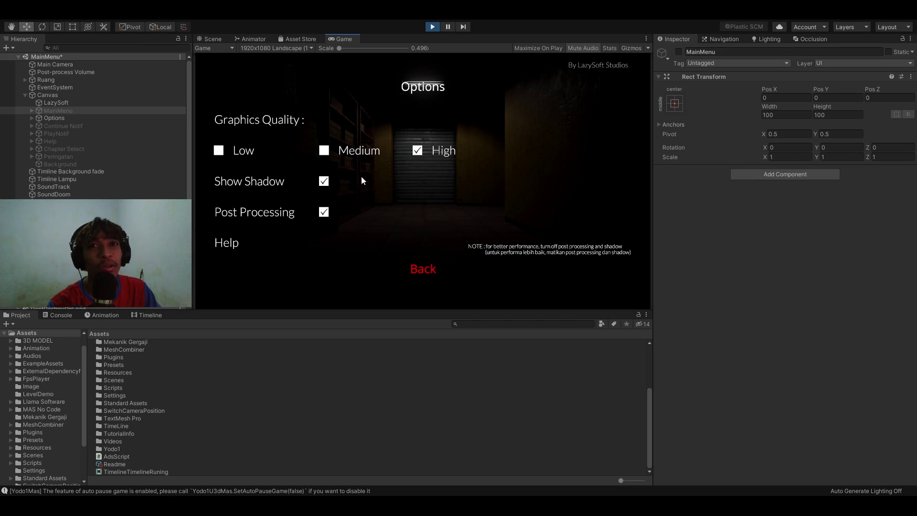
Turn off Post Processing and Show Shadow, and cycle graphics quality through Low, Medium and High
left_click(327, 215)
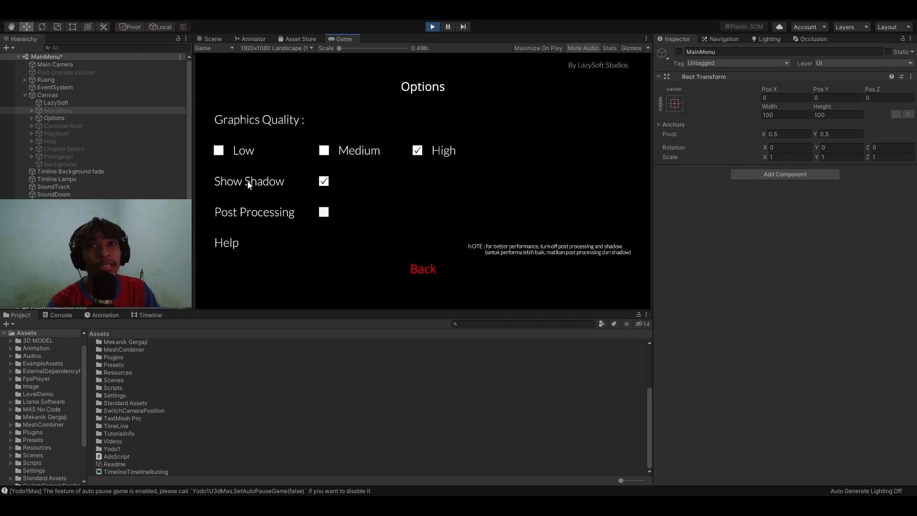
left_click(324, 181)
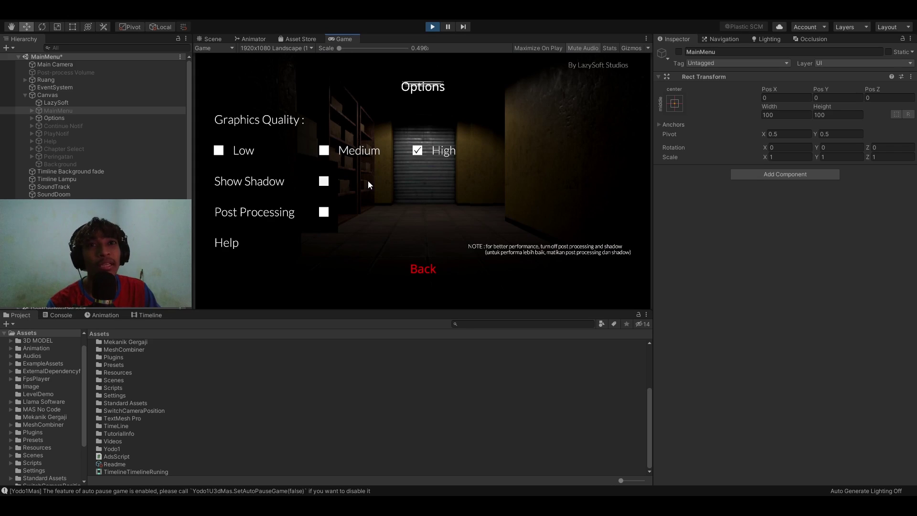
left_click(219, 152)
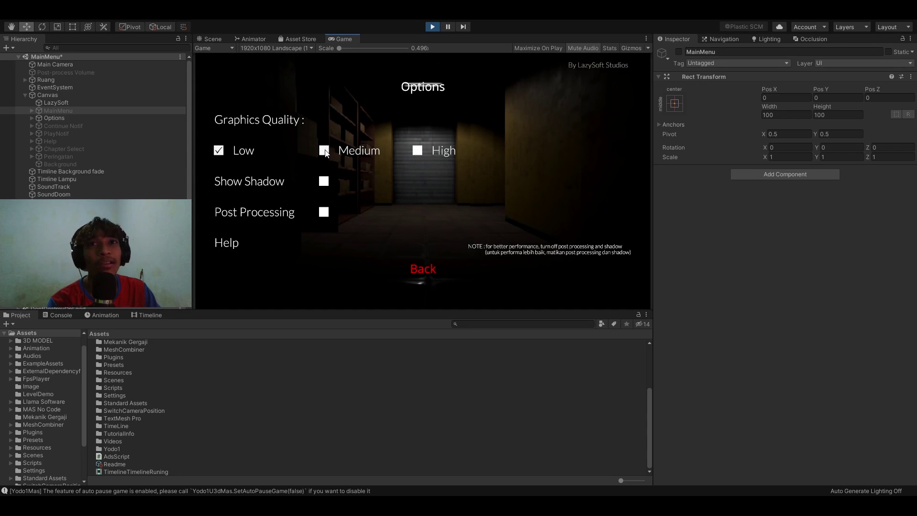
left_click(327, 153)
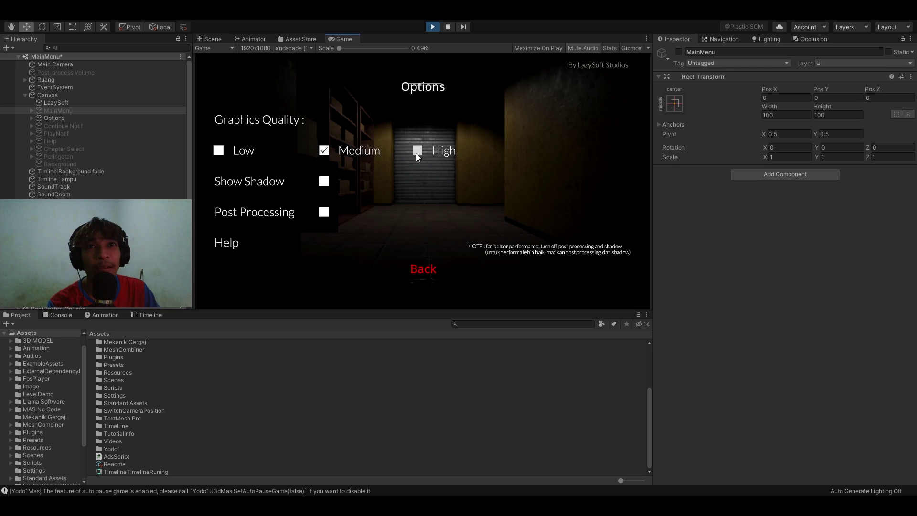
left_click(417, 152)
Switch the Help text to ENGLISH and return to the main menu
left_click(232, 245)
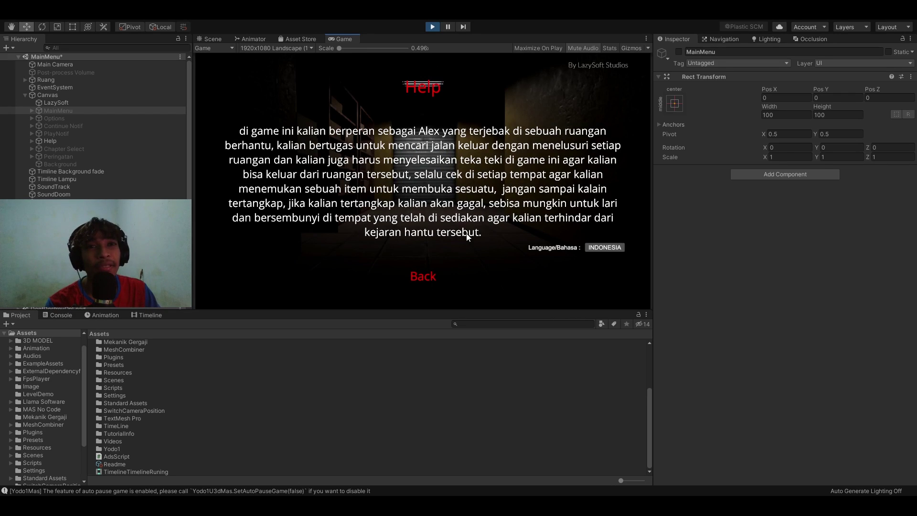
left_click(605, 249)
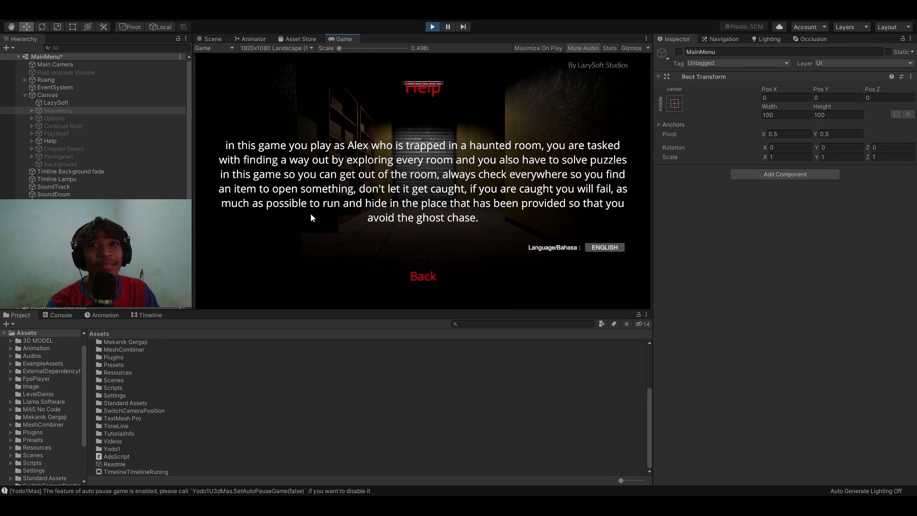
left_click(422, 280)
left_click(423, 270)
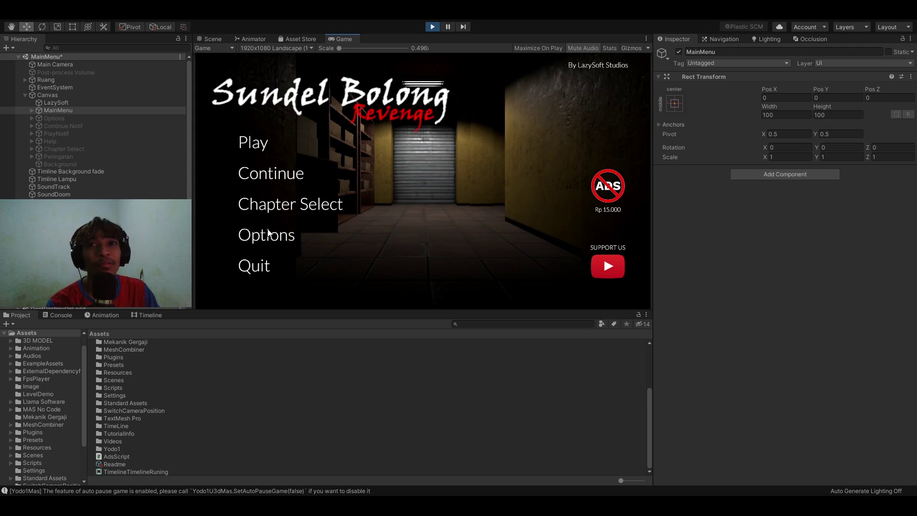
Try Continue, go back to the main menu, and stop Play mode
left_click(271, 174)
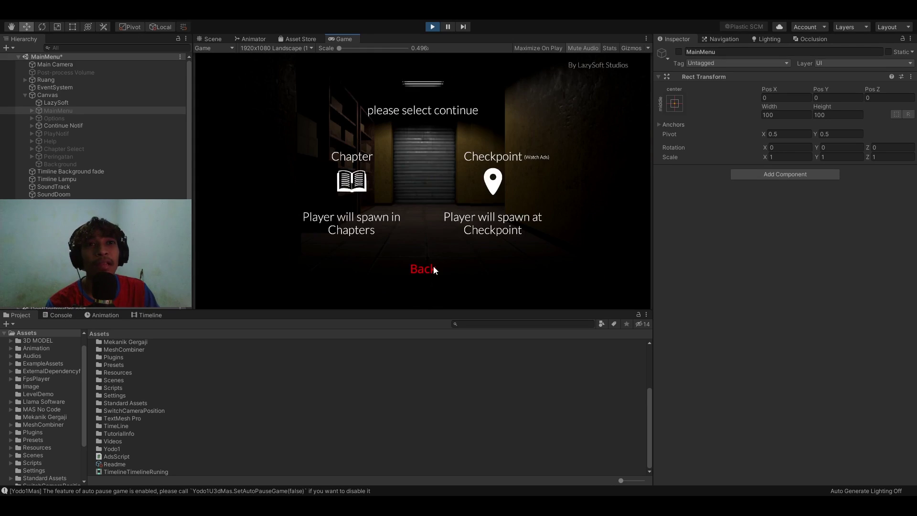
left_click(425, 269)
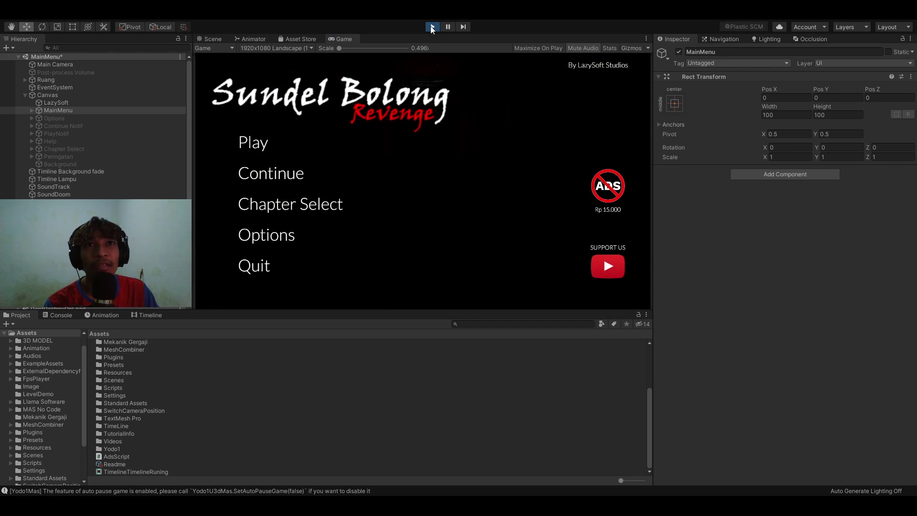
left_click(432, 27)
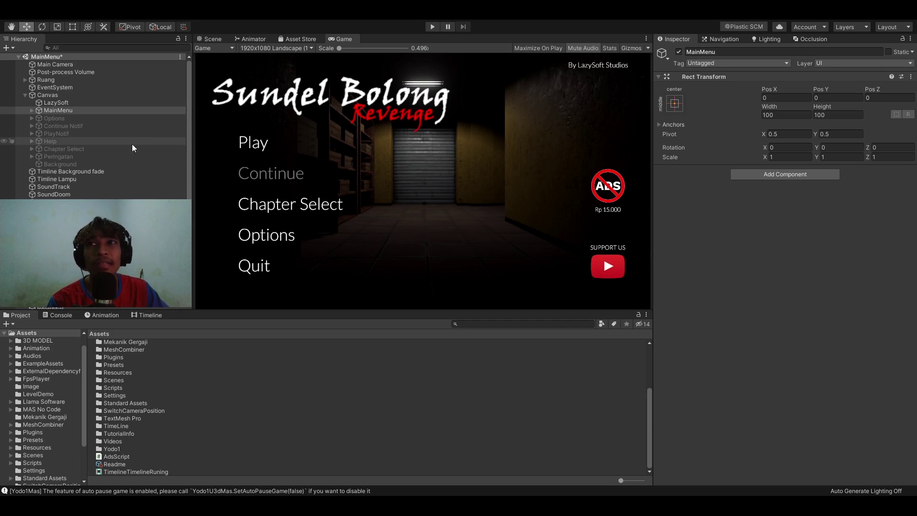
Open the Level 4 scene from the Scenes folder and look around its room
left_click(48, 455)
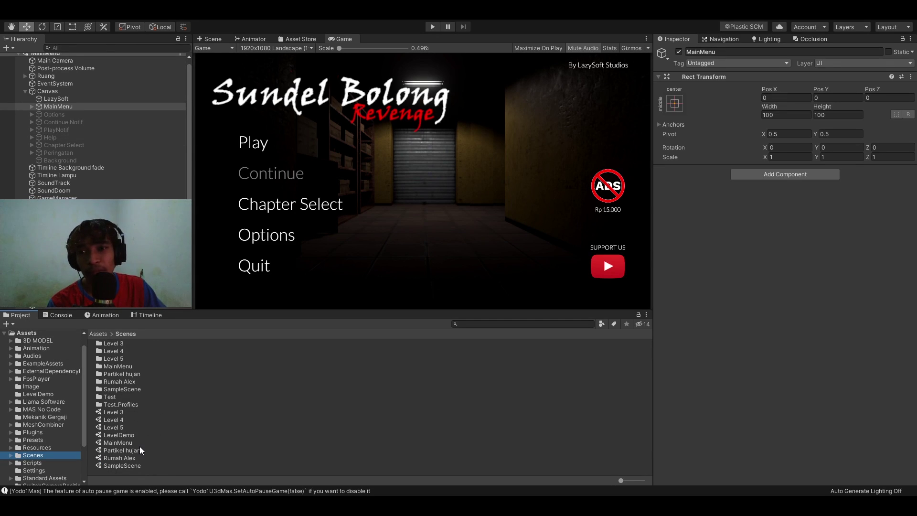
double_click(114, 419)
middle_click_drag(430, 172, 461, 157)
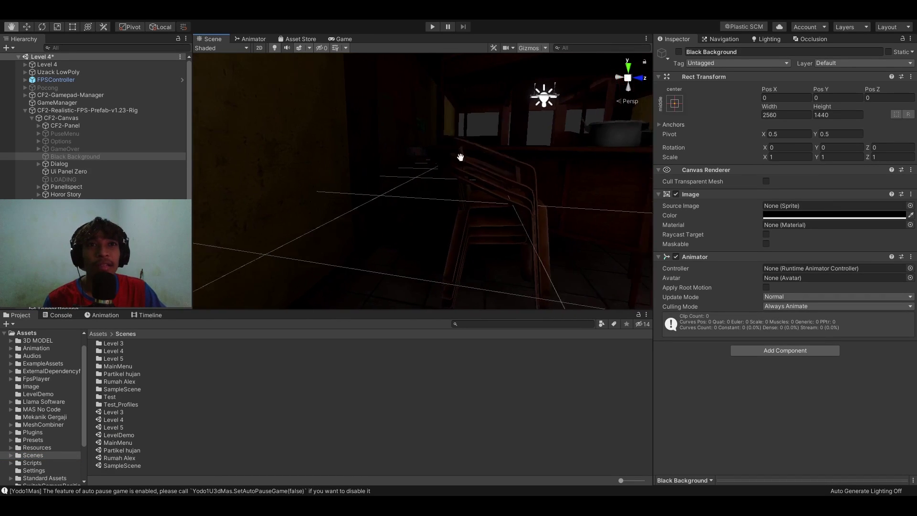
mouse_move(461, 157)
right_mouse_down()
mouse_move(602, 147)
mouse_move(474, 156)
right_mouse_up()
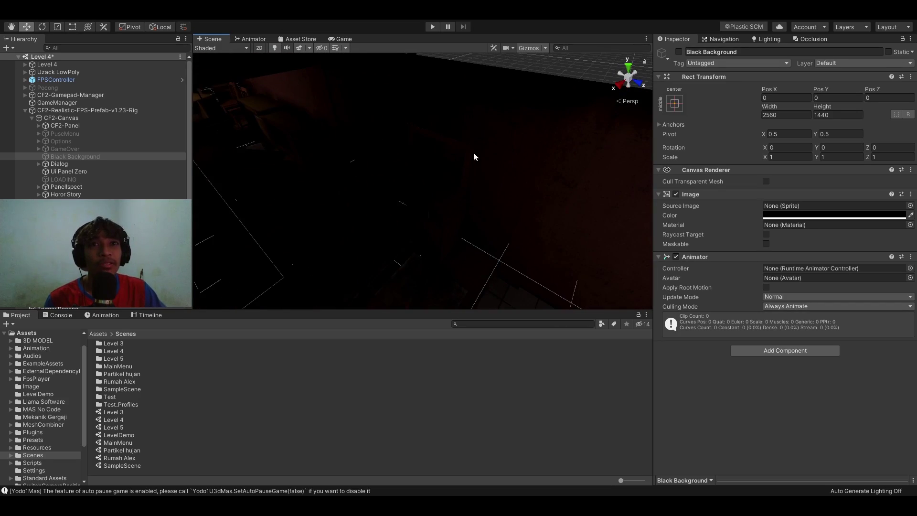
scroll(474, 156, "down", 10)
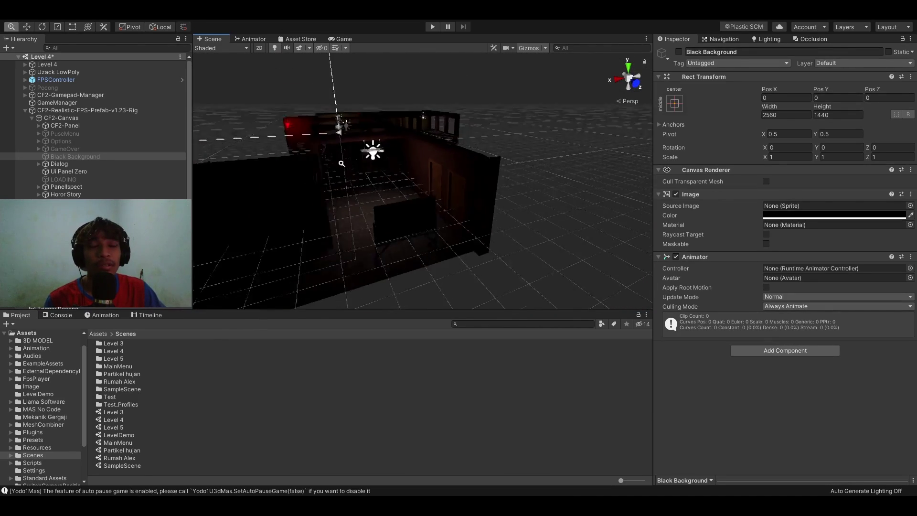
scroll(342, 163, "up", 10)
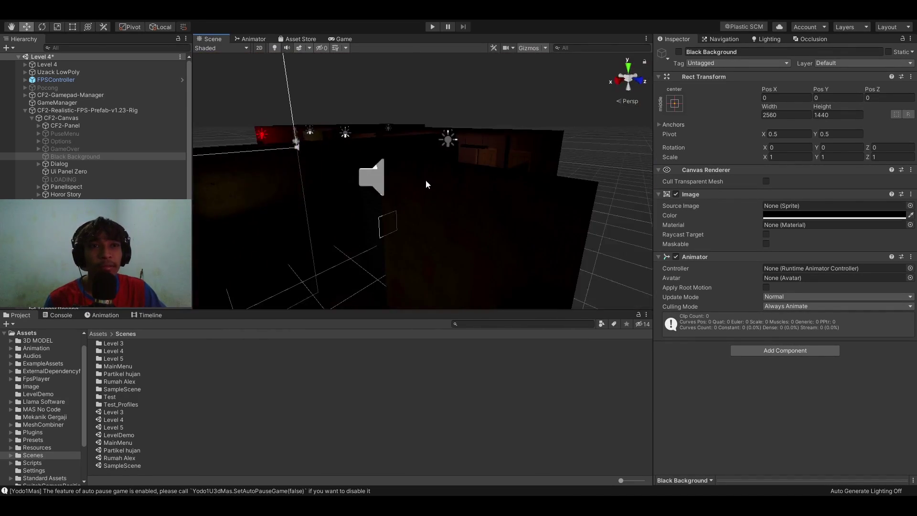
Fly over the lit area and along the cell corridor toward the bars
mouse_move(426, 185)
right_mouse_down()
mouse_move(527, 146)
mouse_move(493, 174)
right_mouse_up()
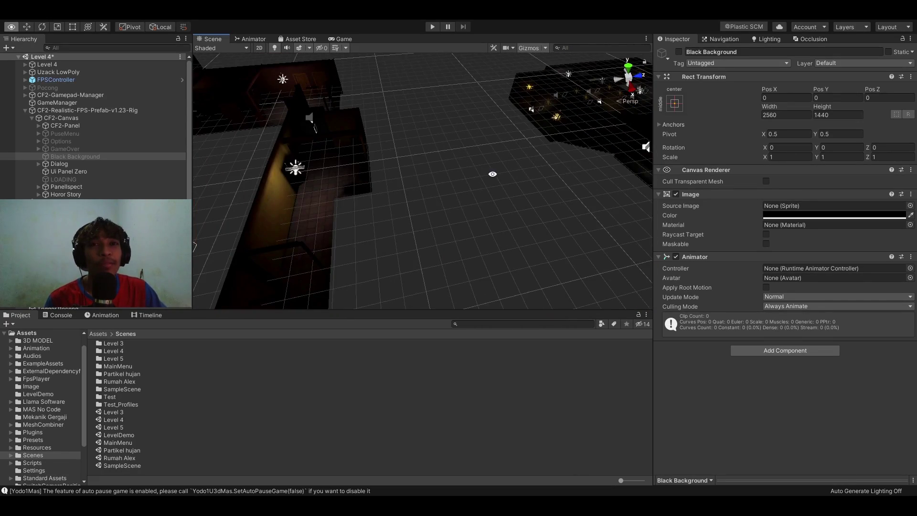
right_click_drag(492, 173, 358, 45)
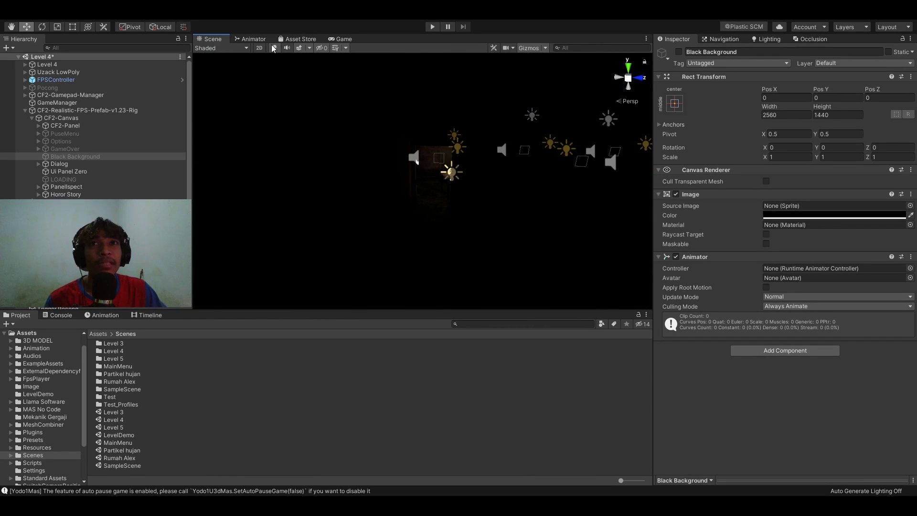
mouse_move(270, 56)
right_mouse_down()
mouse_move(350, 125)
mouse_move(439, 179)
mouse_move(587, 199)
mouse_move(331, 233)
mouse_move(592, 166)
mouse_move(407, 176)
mouse_move(476, 171)
mouse_move(486, 184)
mouse_move(390, 206)
right_mouse_up()
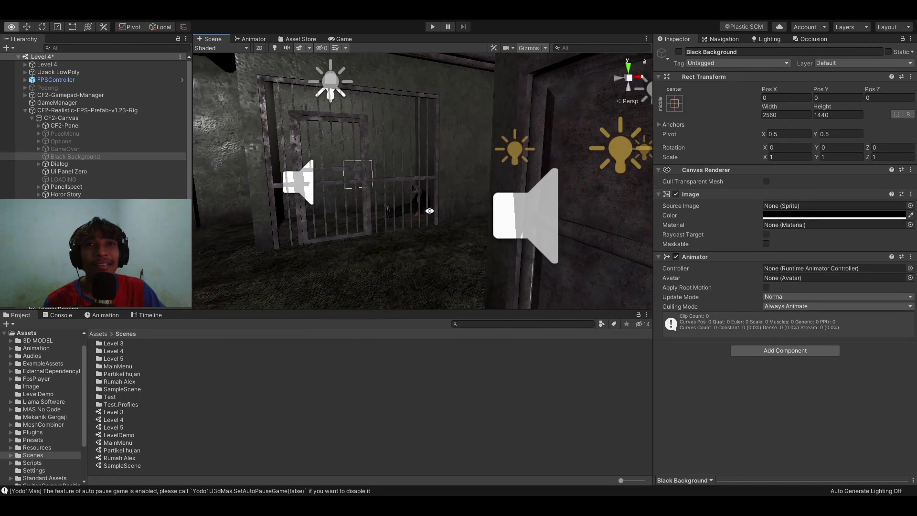
mouse_move(391, 206)
right_mouse_down()
mouse_move(455, 221)
mouse_move(305, 116)
right_mouse_up()
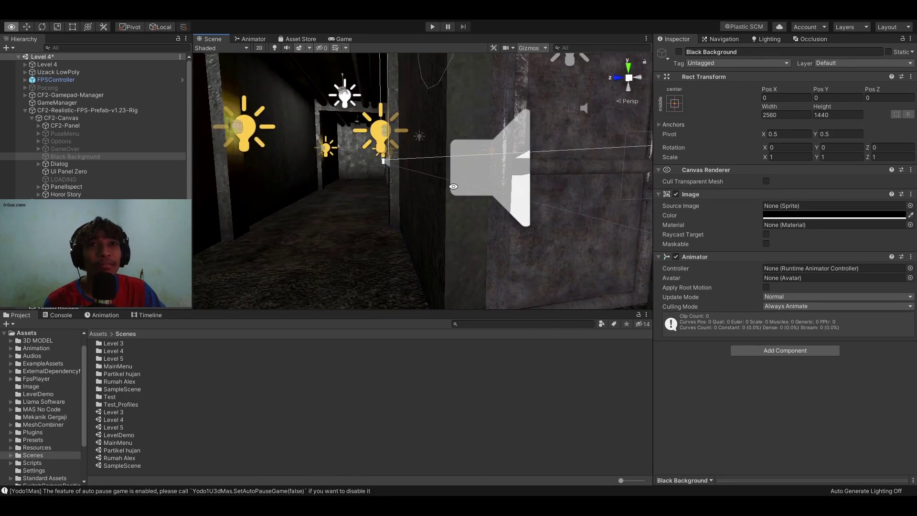
Play-test Level 4 in a maximized Game view, facing the elevator panel
left_click(339, 38)
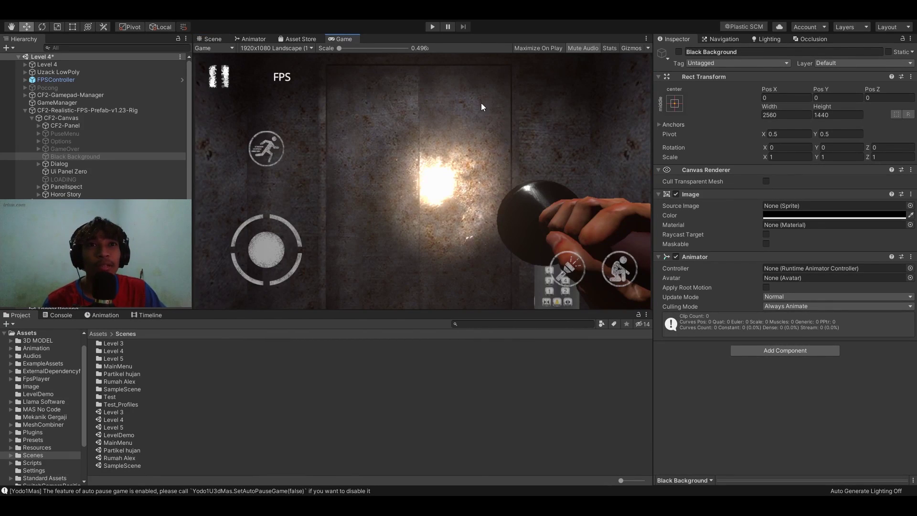
left_click(432, 26)
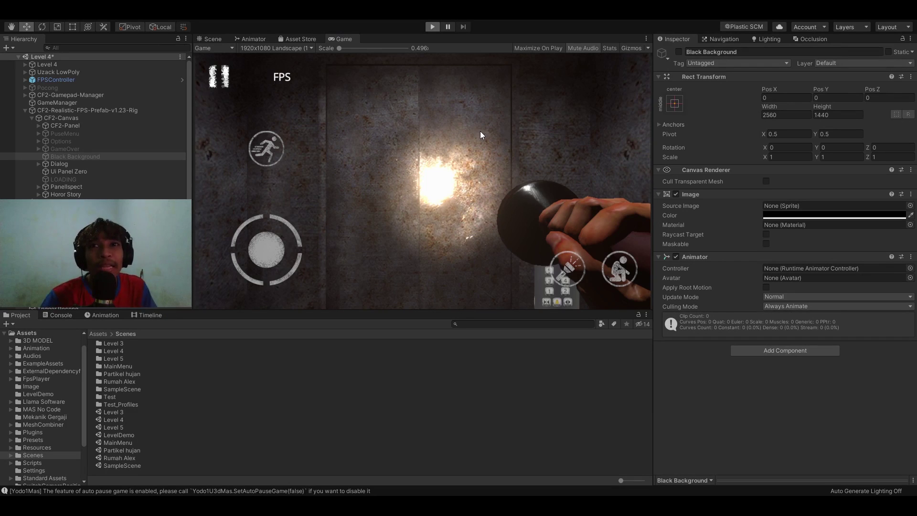
left_click_drag(511, 158, 536, 177)
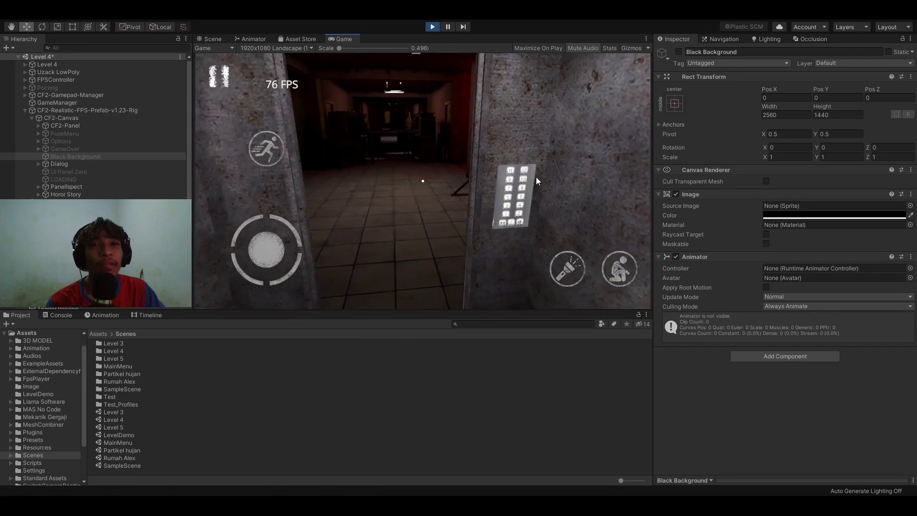
left_click(532, 48)
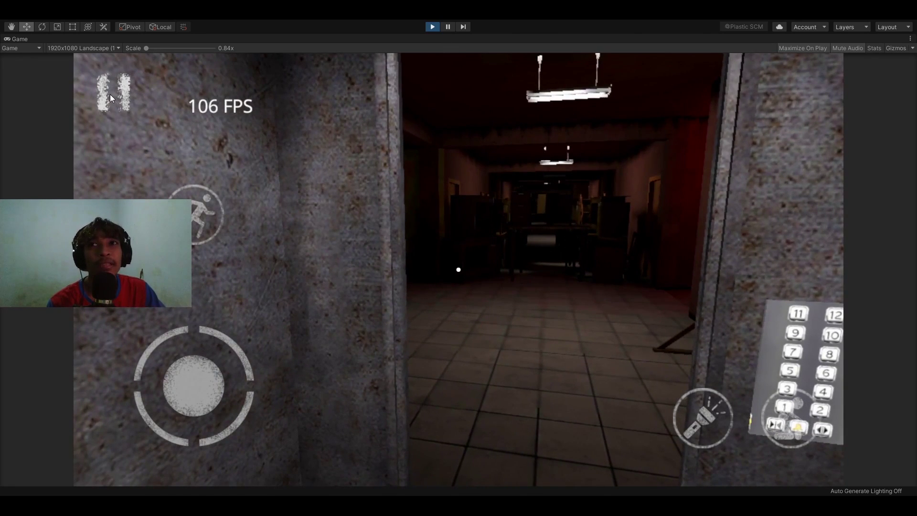
Pause, turn on Post Processing in the game's Options, then resume and look toward the pillar
left_click(113, 92)
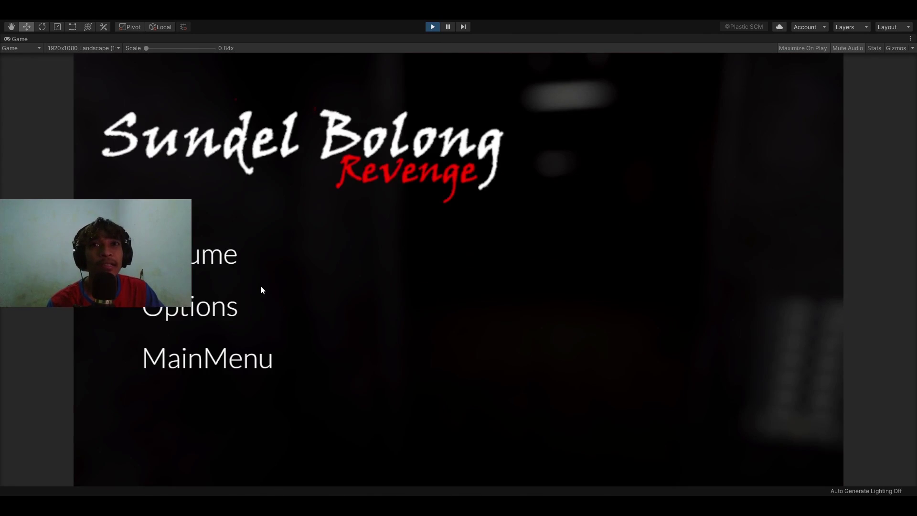
left_click(197, 294)
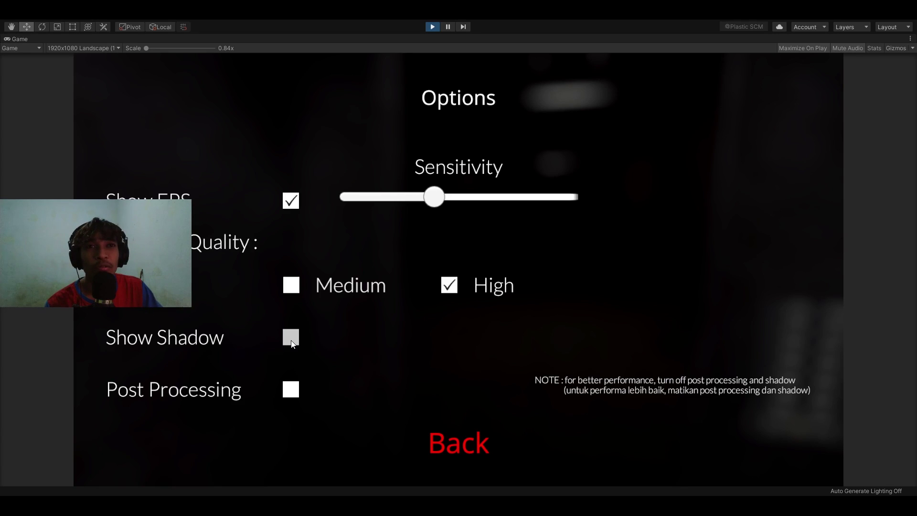
left_click(294, 394)
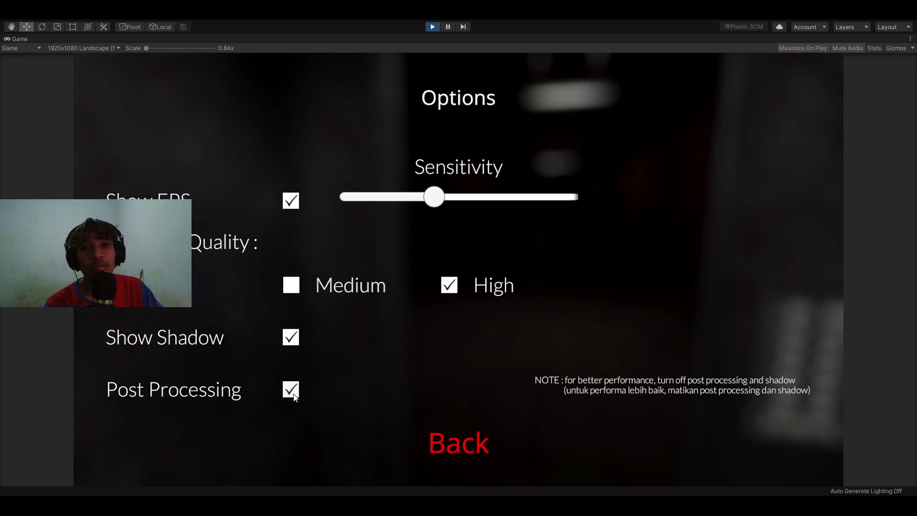
left_click(479, 453)
left_click(116, 98)
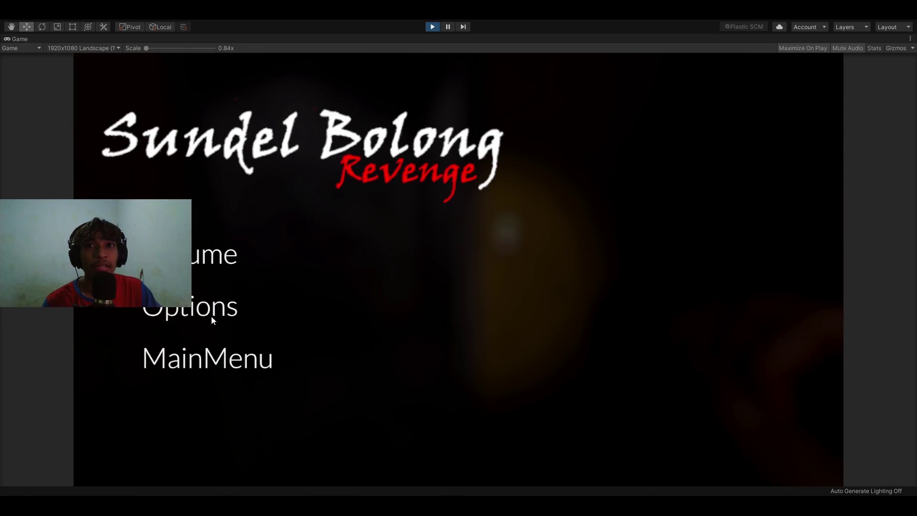
left_click(172, 317)
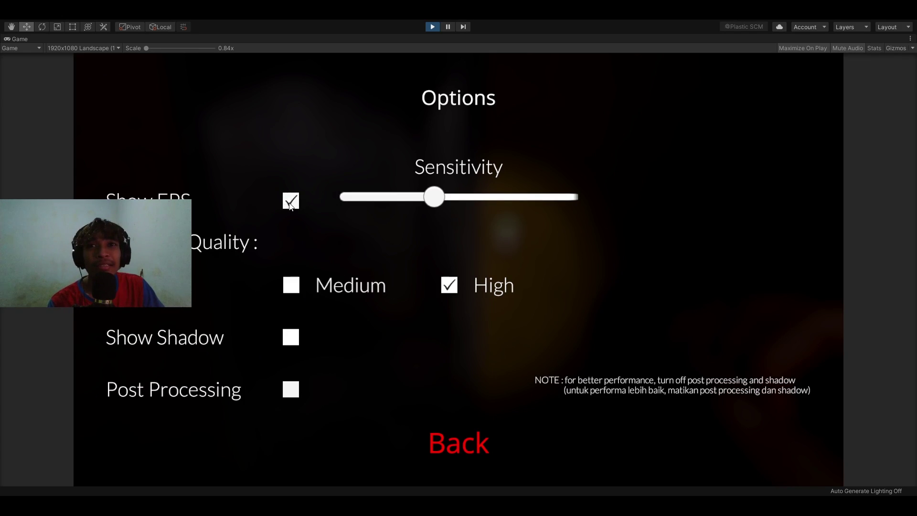
left_click(450, 449)
left_click(205, 255)
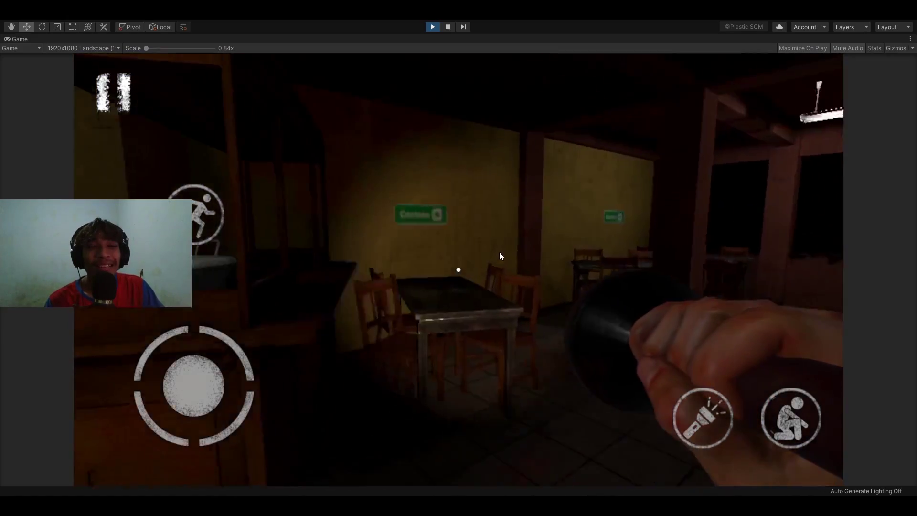
mouse_move(500, 251)
left_mouse_down()
mouse_move(686, 249)
mouse_move(785, 218)
mouse_move(449, 258)
mouse_move(334, 232)
mouse_move(577, 233)
left_mouse_up()
Stop Play mode, disable Black Background under CF2-Canvas, and view Level 5 from overhead
key("ctrl+p")
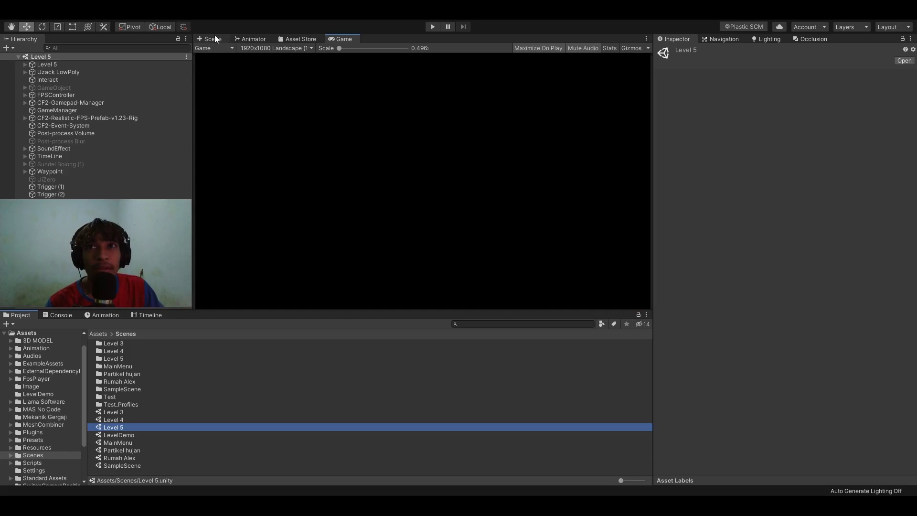
left_click(213, 39)
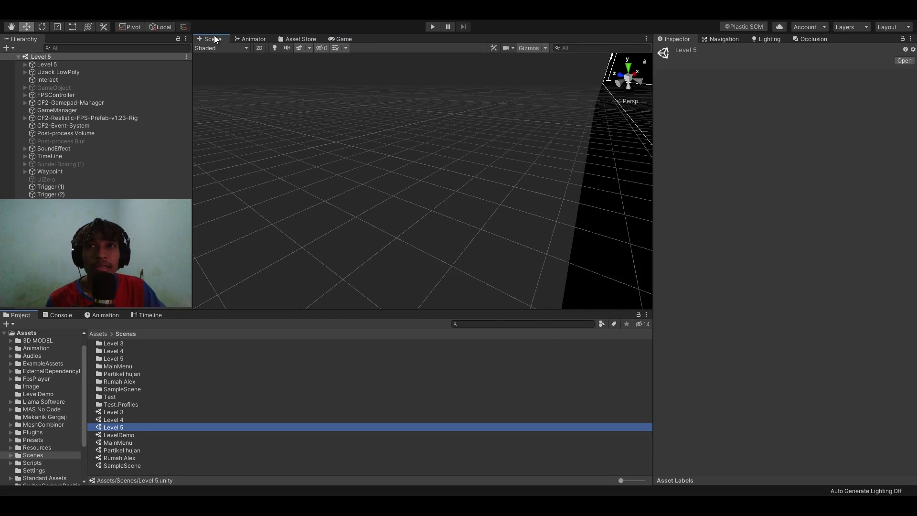
left_click(24, 119)
left_click(24, 119)
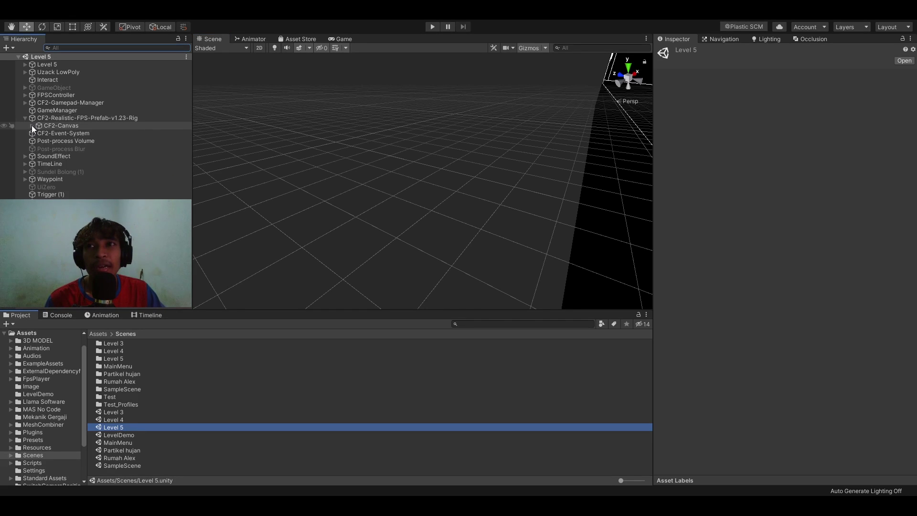
left_click(31, 125)
left_click(71, 164)
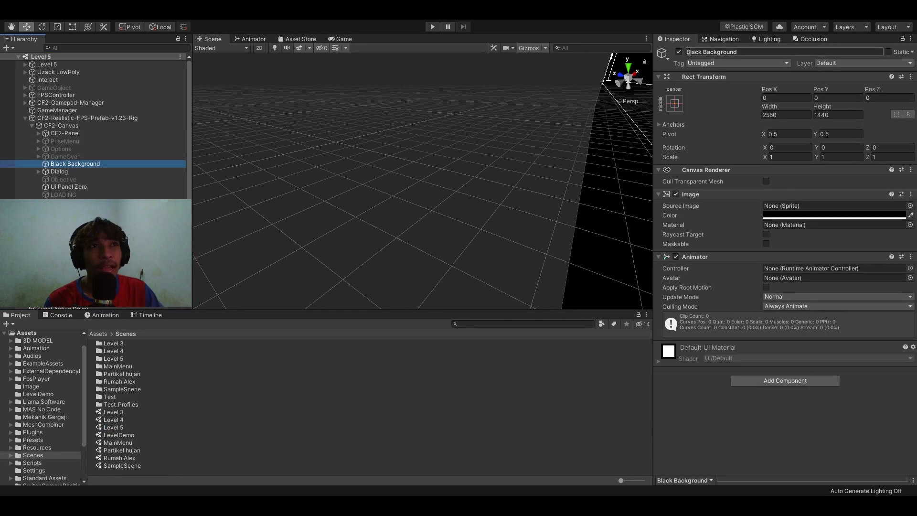
left_click(679, 51)
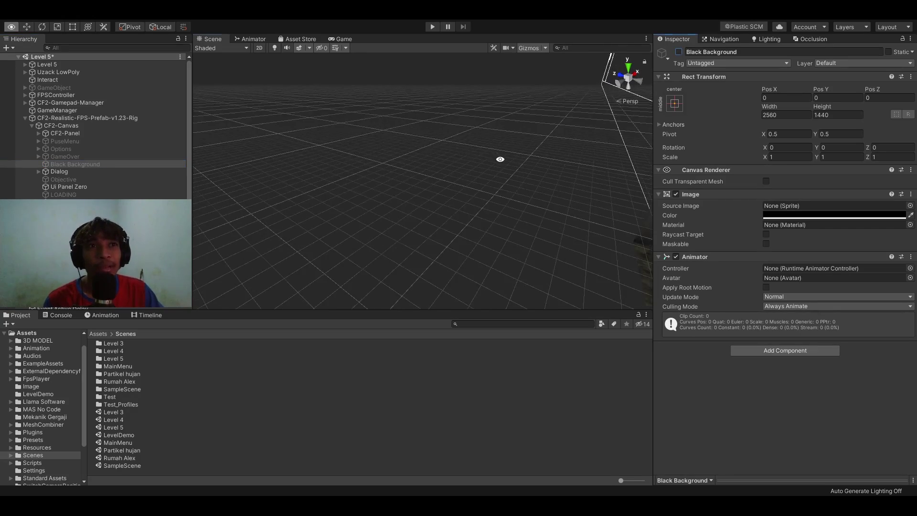
left_click_drag(500, 159, 473, 142, "alt")
mouse_move(473, 141)
right_mouse_down("alt")
mouse_move(376, 159)
mouse_move(368, 169)
right_mouse_up("alt")
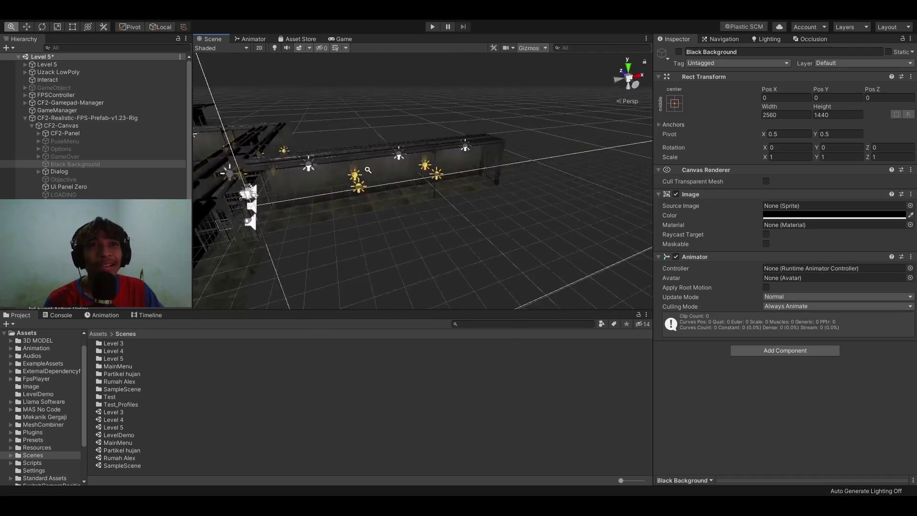
mouse_move(367, 169)
right_mouse_down()
mouse_move(410, 164)
mouse_move(380, 159)
mouse_move(301, 174)
mouse_move(490, 178)
mouse_move(348, 156)
mouse_move(522, 153)
mouse_move(489, 154)
mouse_move(465, 192)
right_mouse_up()
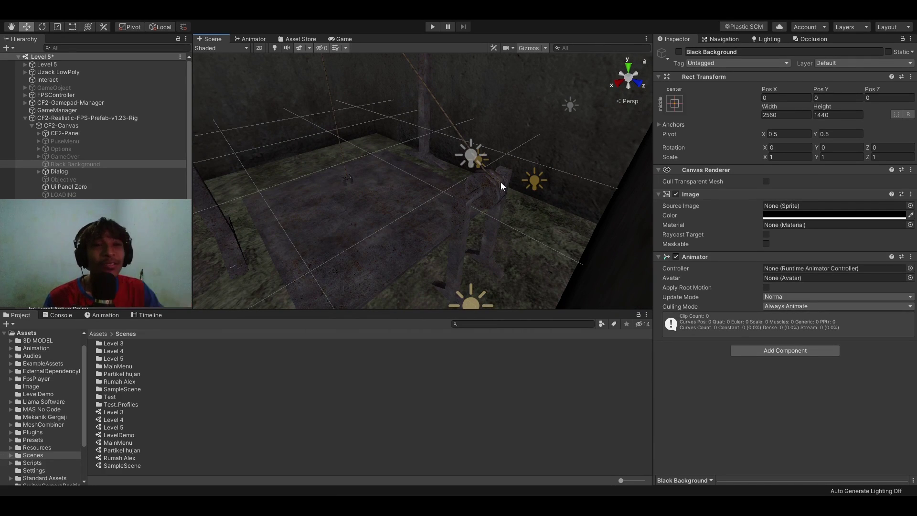
mouse_move(501, 182)
right_mouse_down("alt")
mouse_move(421, 179)
mouse_move(506, 149)
right_mouse_up("alt")
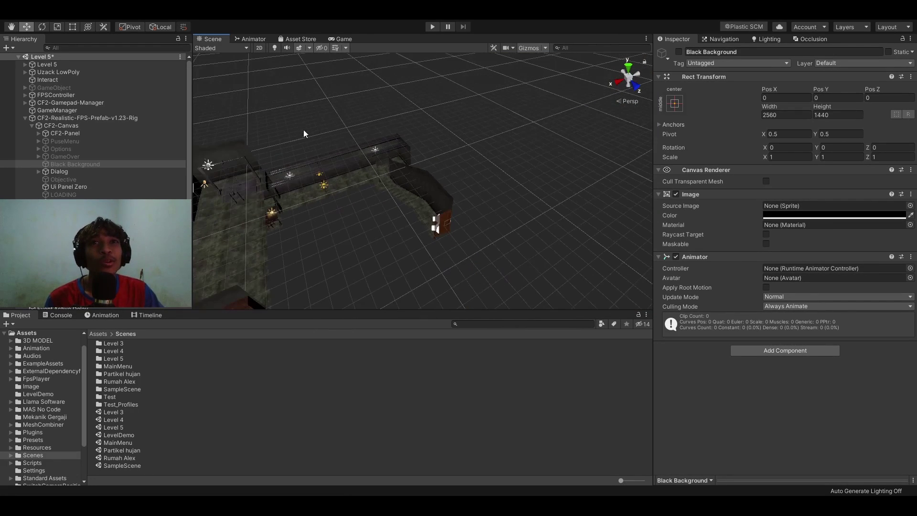
middle_click_drag(419, 133, 462, 142)
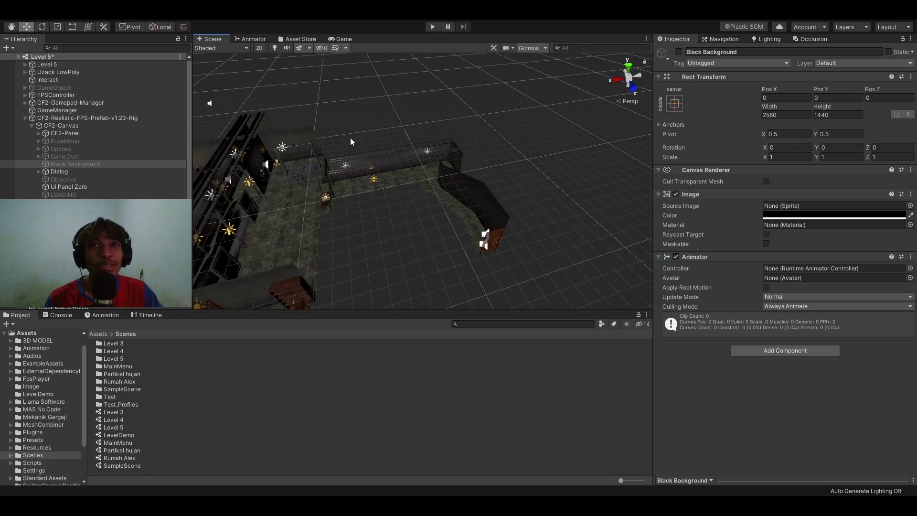
mouse_move(350, 138)
right_mouse_down()
mouse_move(310, 154)
mouse_move(487, 196)
mouse_move(464, 197)
mouse_move(609, 177)
mouse_move(285, 132)
mouse_move(472, 167)
right_mouse_up()
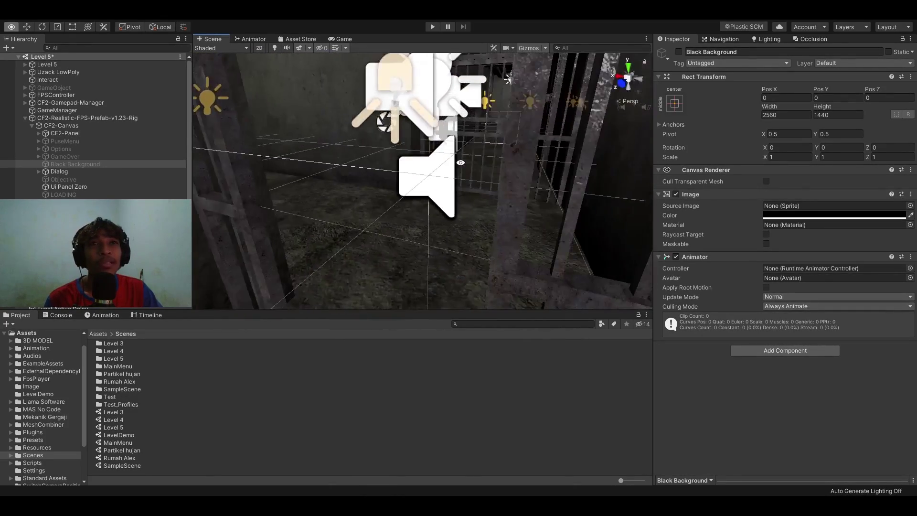
right_click_drag(472, 167, 225, 141)
mouse_move(473, 141)
right_mouse_down()
mouse_move(329, 114)
mouse_move(323, 138)
mouse_move(496, 195)
mouse_move(456, 202)
right_mouse_up()
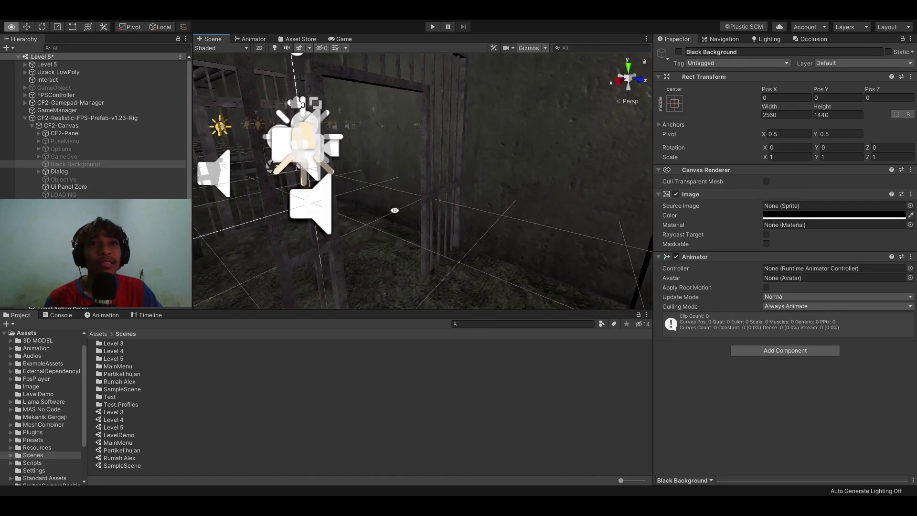
Select LevelDemo, start Play mode, walk toward the desk and switch on the flashlight
left_click(123, 437)
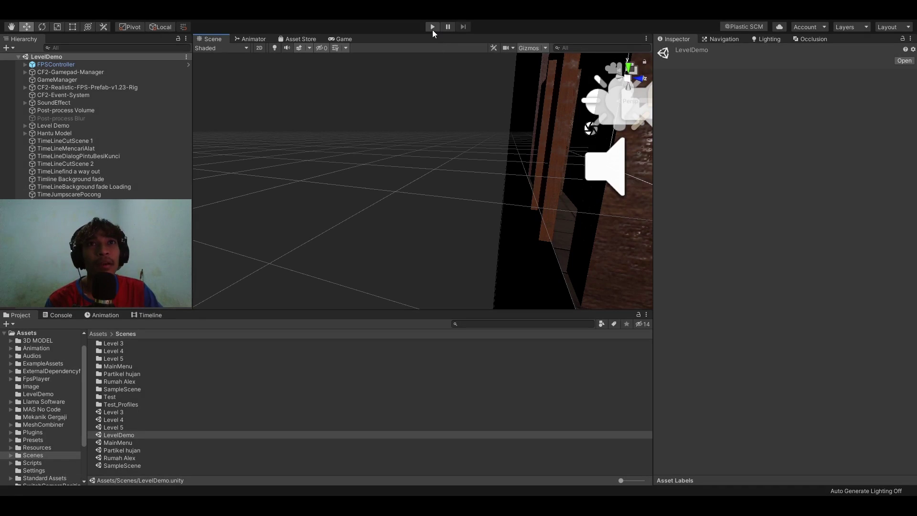
left_click(433, 28)
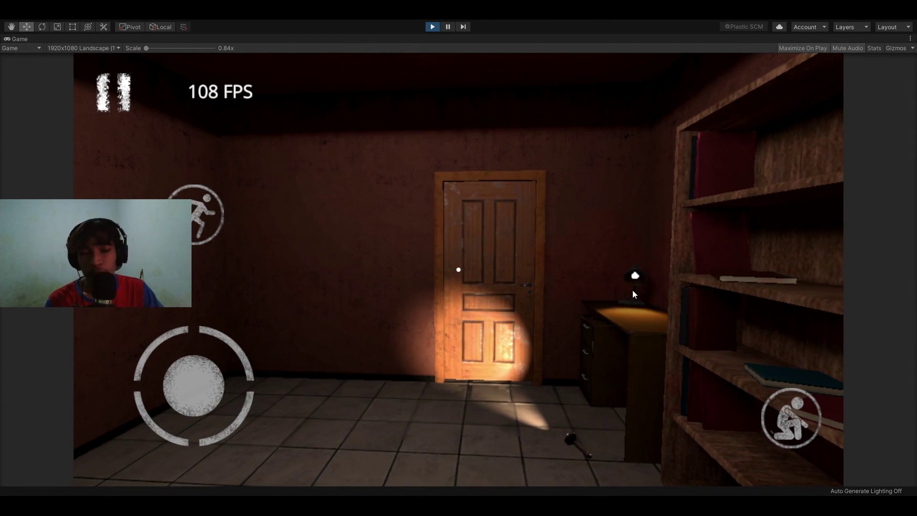
left_click_drag(634, 294, 675, 423)
key("w")
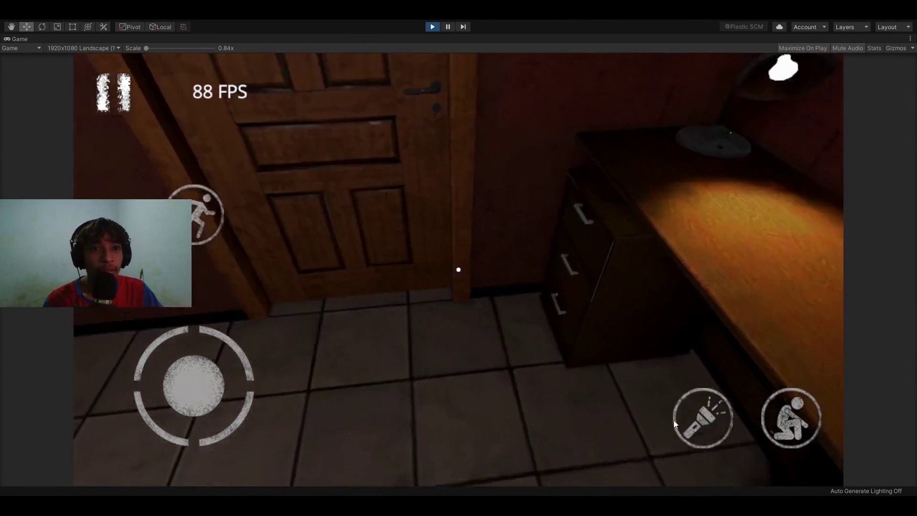
left_click(674, 424)
mouse_move(692, 280)
left_mouse_down()
mouse_move(299, 273)
mouse_move(749, 241)
left_mouse_up()
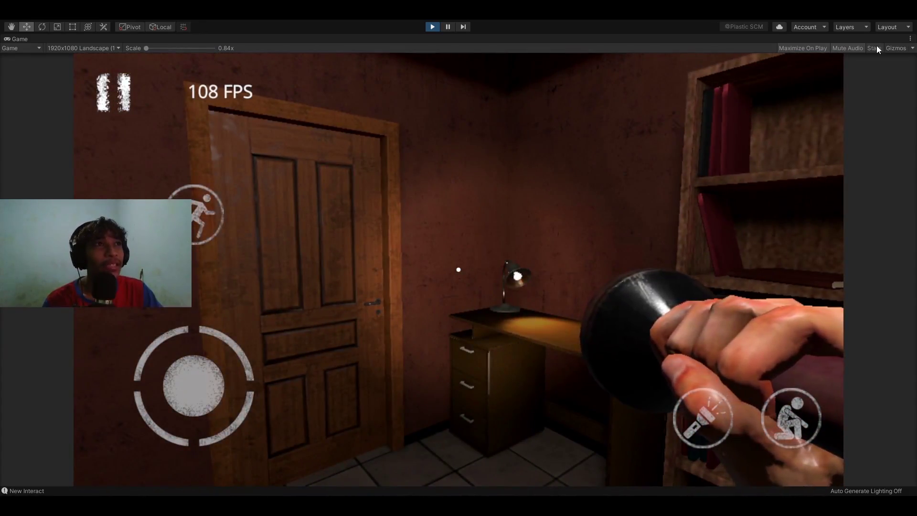
Toggle the Stats overlay, face the desk and open its drawer to reveal the Door Key
left_click(876, 47)
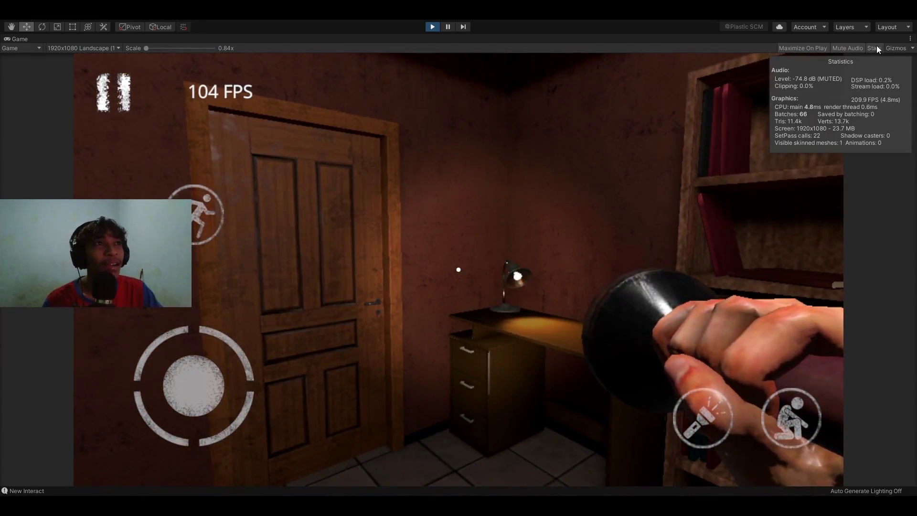
left_click_drag(838, 131, 889, 274)
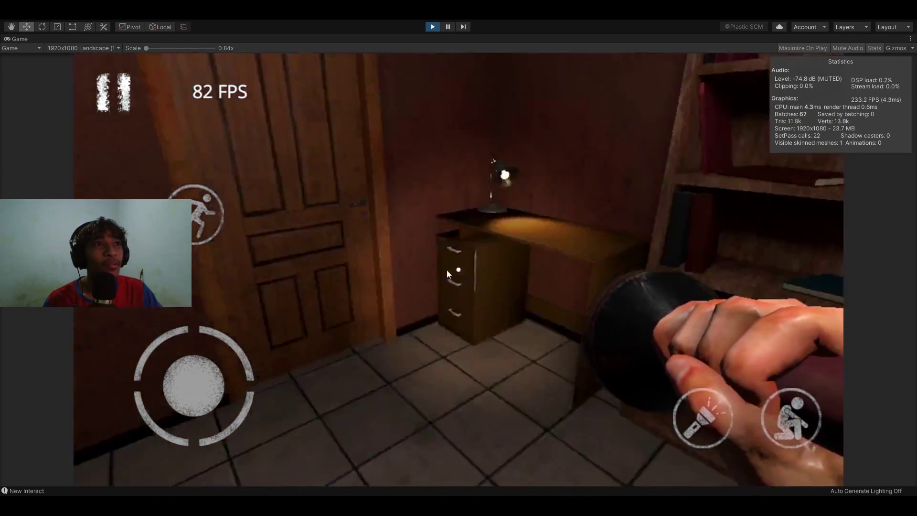
left_click(874, 48)
mouse_move(657, 240)
left_mouse_down()
mouse_move(660, 258)
mouse_move(586, 193)
mouse_move(694, 193)
mouse_move(243, 179)
mouse_move(600, 186)
mouse_move(603, 224)
left_mouse_up()
key("e")
key("e")
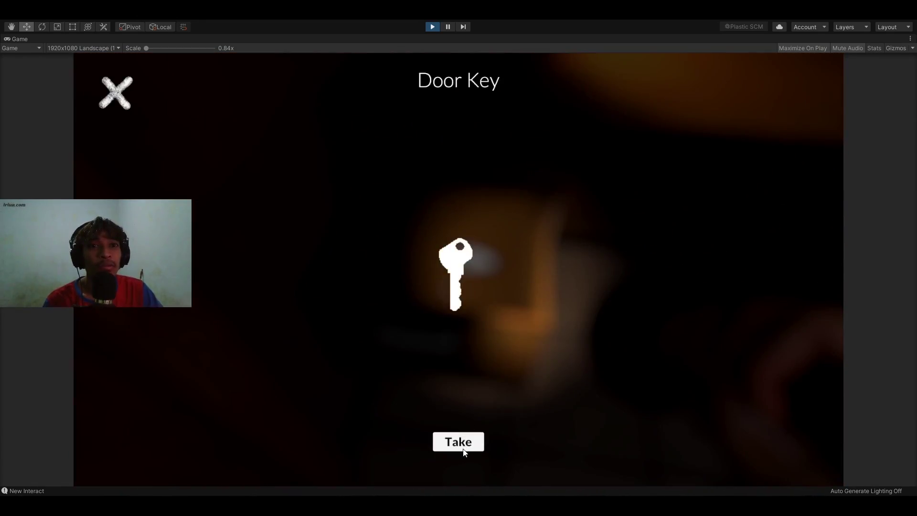
Reinspect and take the Door Key, then turn toward the door and the cardboard box
left_click(129, 102)
left_click(812, 329)
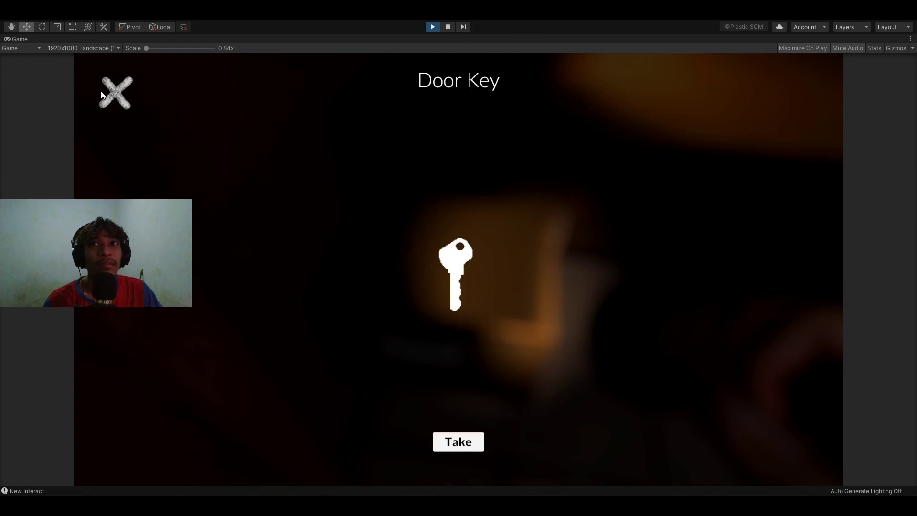
left_click(101, 94)
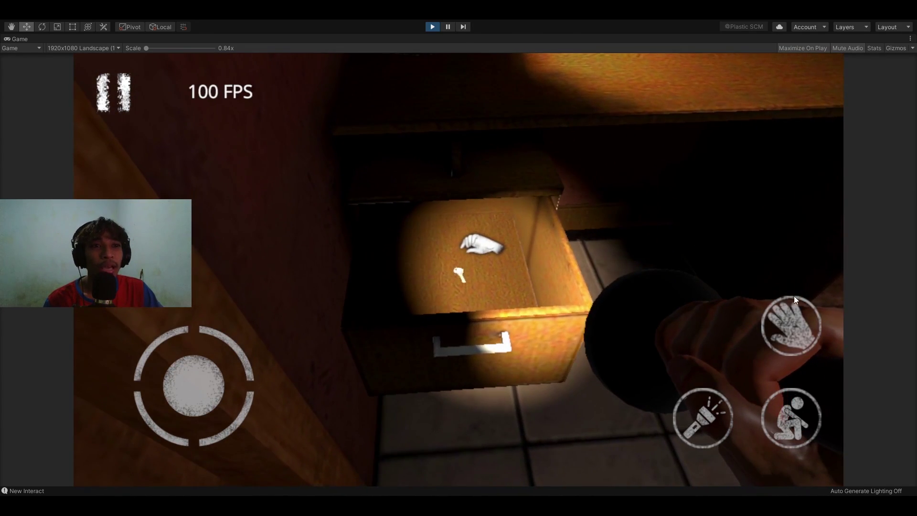
left_click(794, 299)
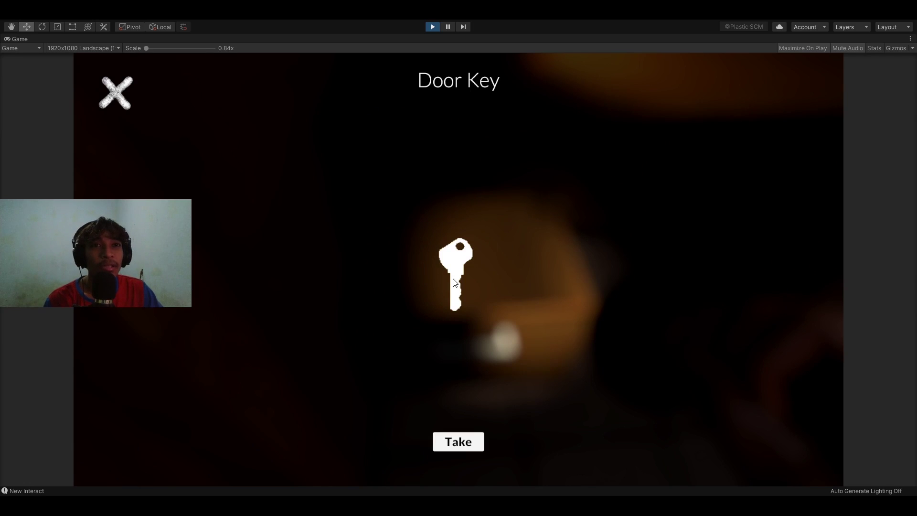
left_click(478, 442)
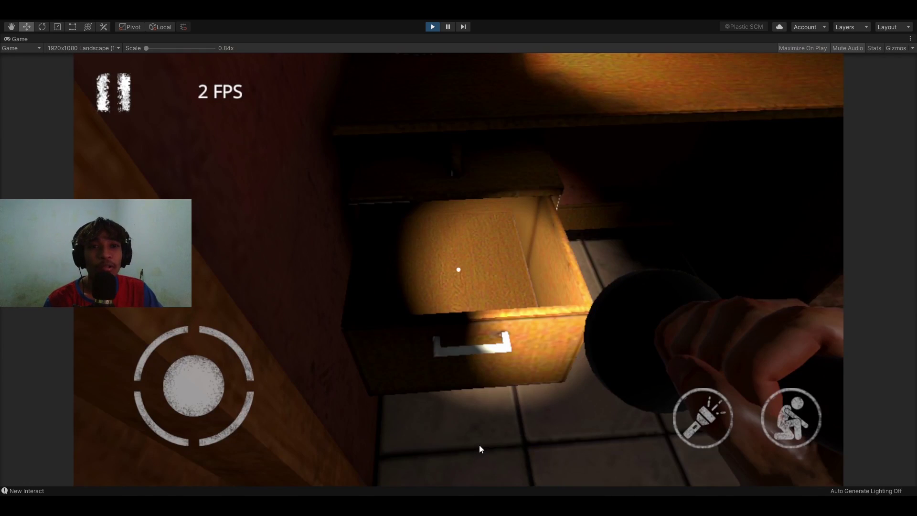
mouse_move(586, 259)
left_mouse_down()
mouse_move(748, 282)
mouse_move(823, 261)
mouse_move(717, 313)
mouse_move(439, 261)
mouse_move(650, 271)
mouse_move(395, 205)
left_mouse_up()
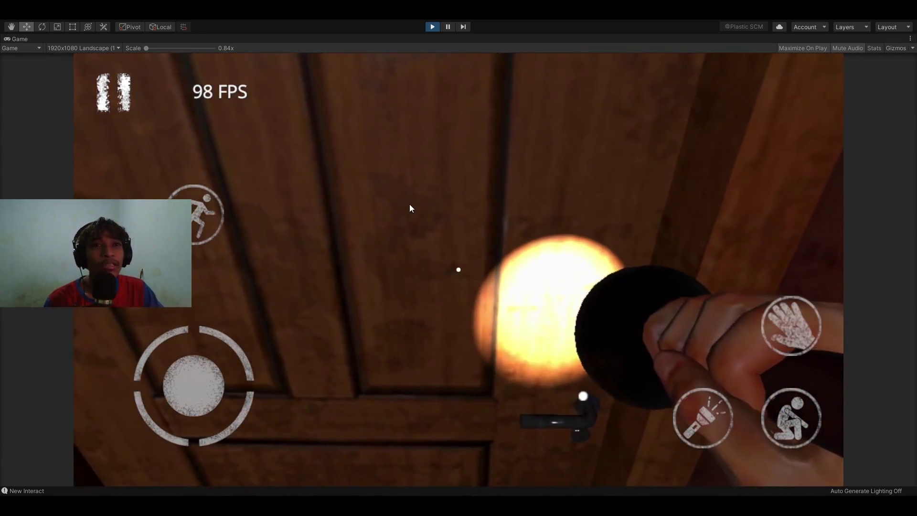
mouse_move(651, 272)
left_mouse_down()
mouse_move(584, 219)
mouse_move(608, 288)
mouse_move(595, 294)
left_mouse_up()
Inspect the cardboard box, close its inspect view, and resume from the pause menu
left_click(790, 321)
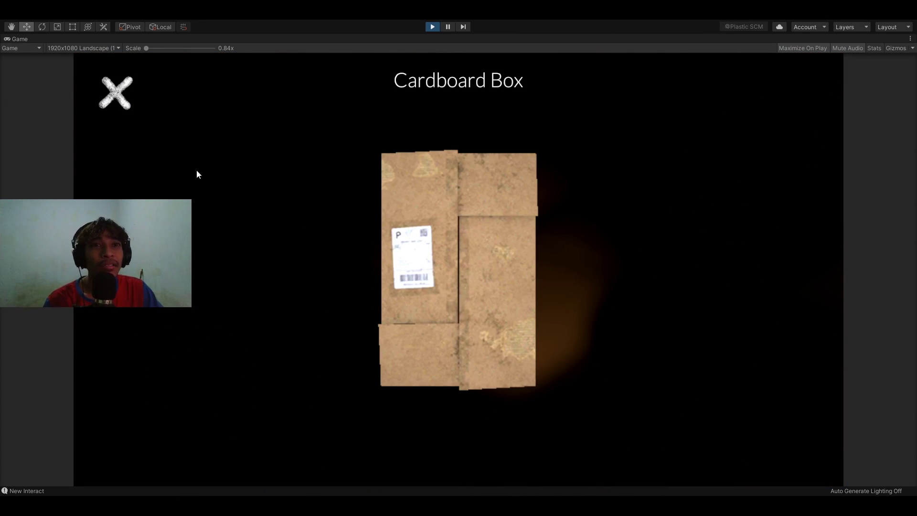
left_click(117, 93)
left_click(214, 241)
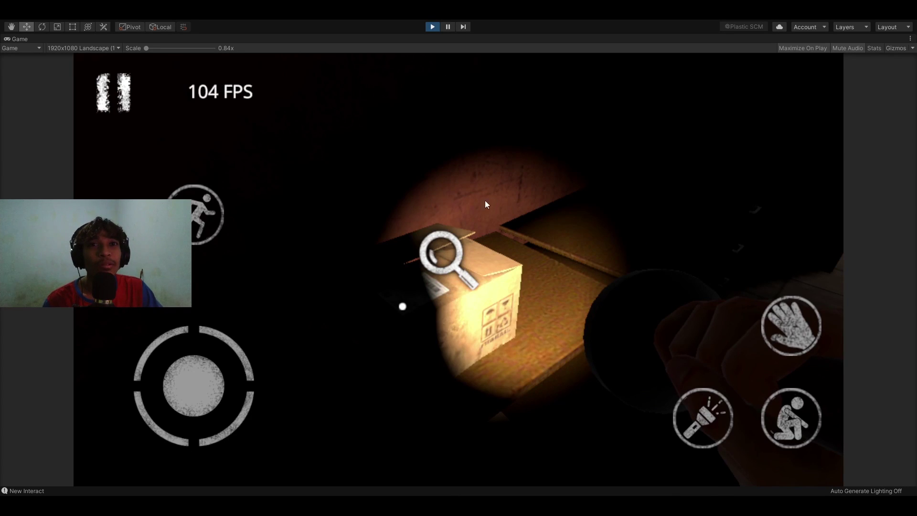
Look around the hallway and bookshelf room, pausing once, until facing the wooden door
mouse_move(485, 204)
left_mouse_down()
mouse_move(529, 229)
mouse_move(561, 210)
mouse_move(465, 206)
mouse_move(128, 120)
left_mouse_up()
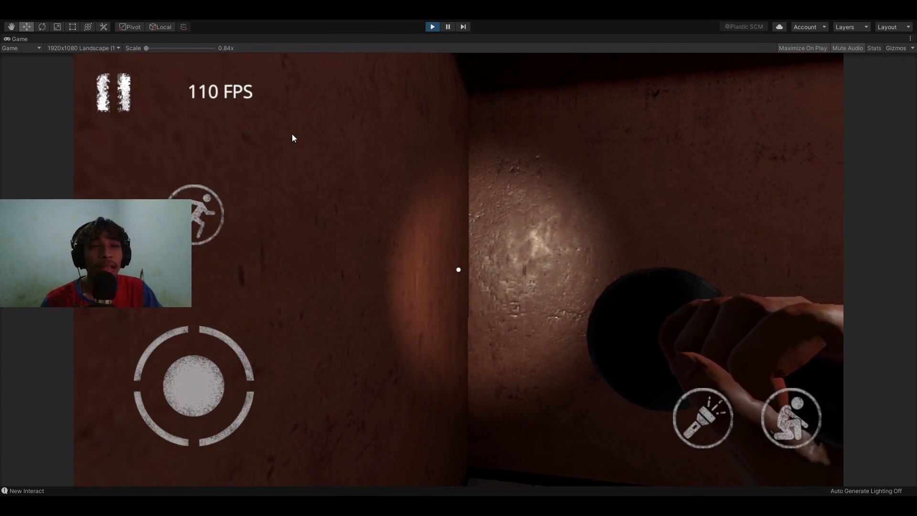
left_click_drag(302, 167, 609, 231)
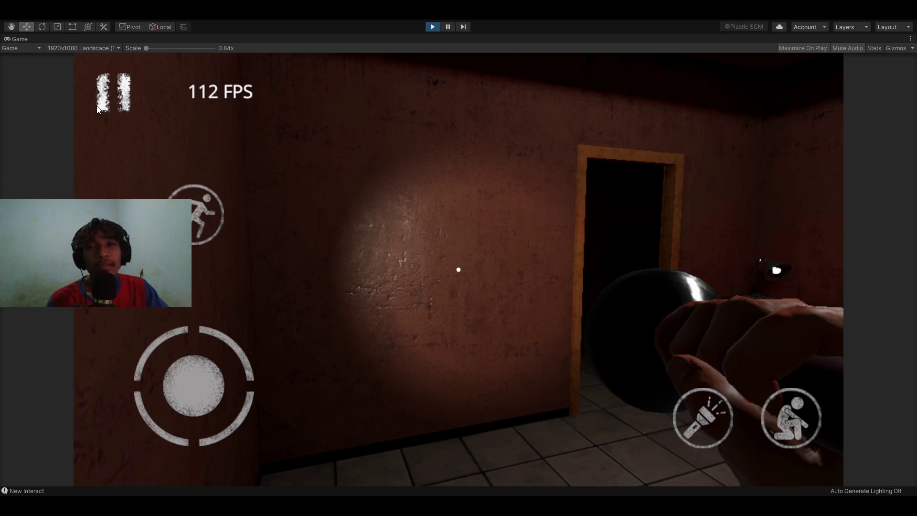
left_click(111, 98)
left_click(201, 256)
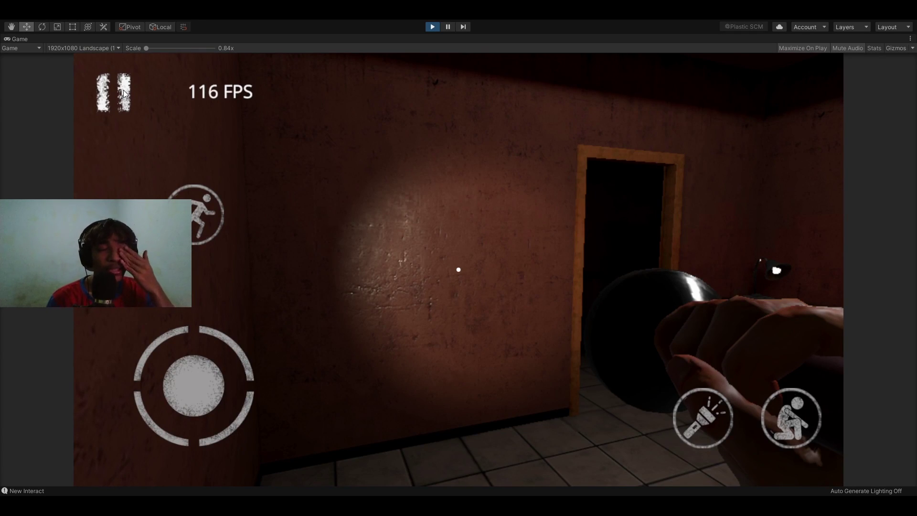
mouse_move(583, 224)
left_mouse_down()
mouse_move(564, 211)
mouse_move(648, 311)
mouse_move(632, 257)
mouse_move(412, 173)
mouse_move(510, 202)
mouse_move(755, 214)
mouse_move(617, 204)
mouse_move(703, 202)
mouse_move(524, 232)
left_mouse_up()
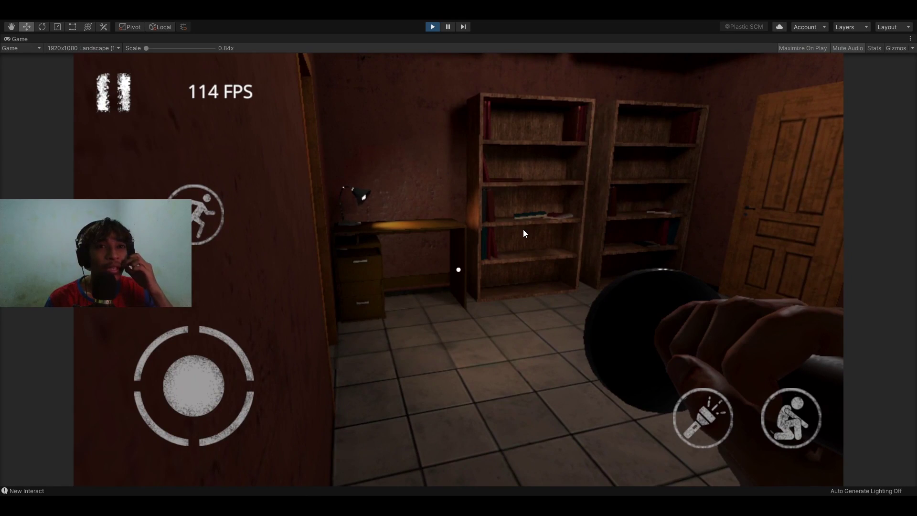
mouse_move(524, 233)
left_mouse_down()
mouse_move(621, 250)
mouse_move(583, 250)
mouse_move(552, 273)
mouse_move(439, 197)
mouse_move(688, 226)
mouse_move(521, 231)
left_mouse_up()
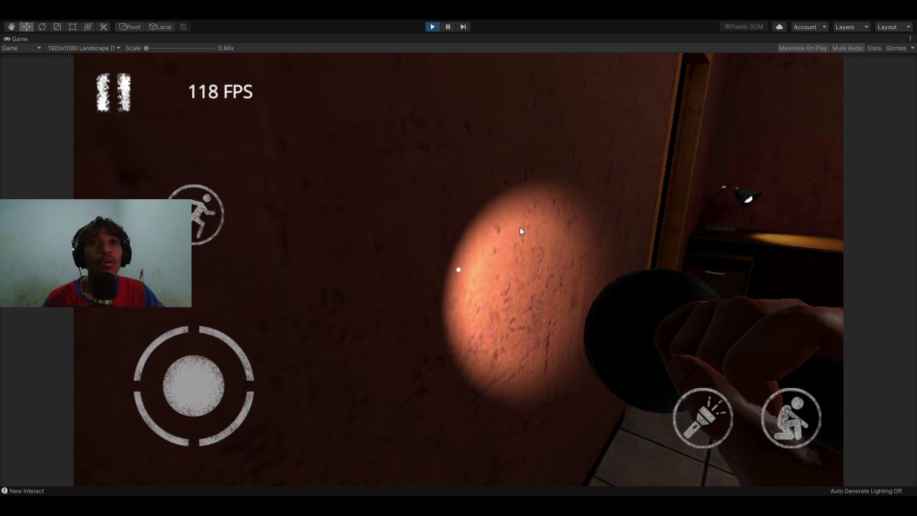
mouse_move(520, 231)
left_mouse_down()
mouse_move(681, 242)
mouse_move(627, 226)
left_mouse_up()
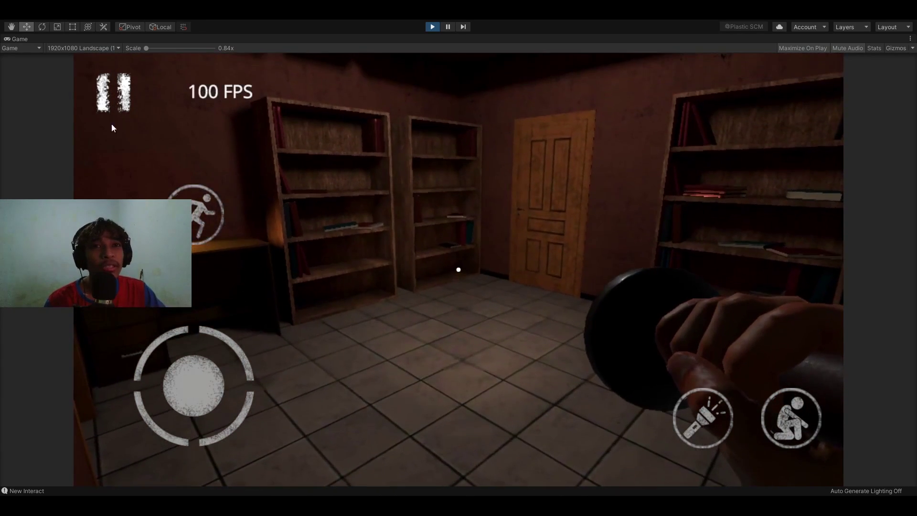
Pause the game, resume it, then pause it again
left_click(108, 108)
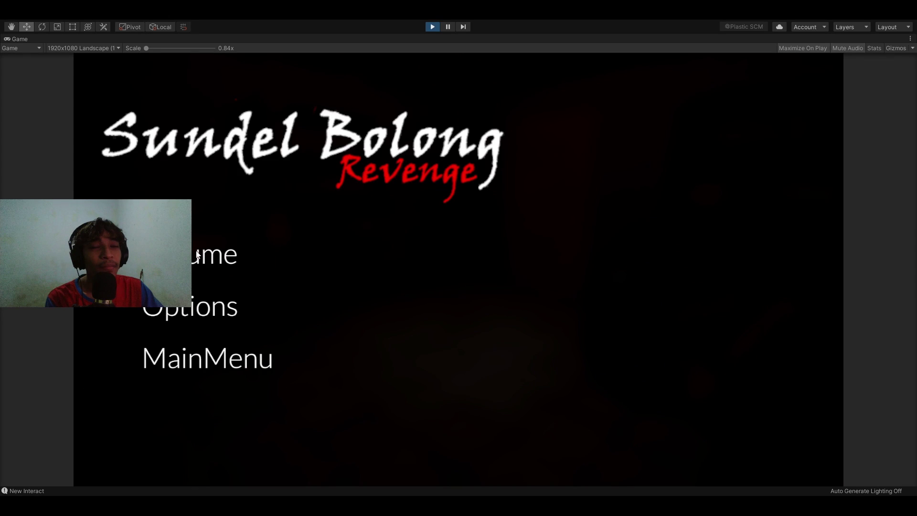
left_click(211, 265)
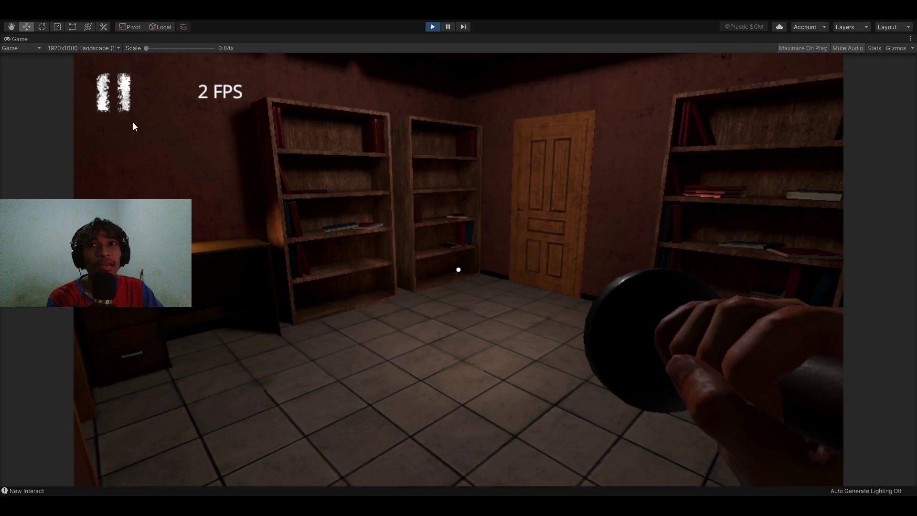
left_click(101, 90)
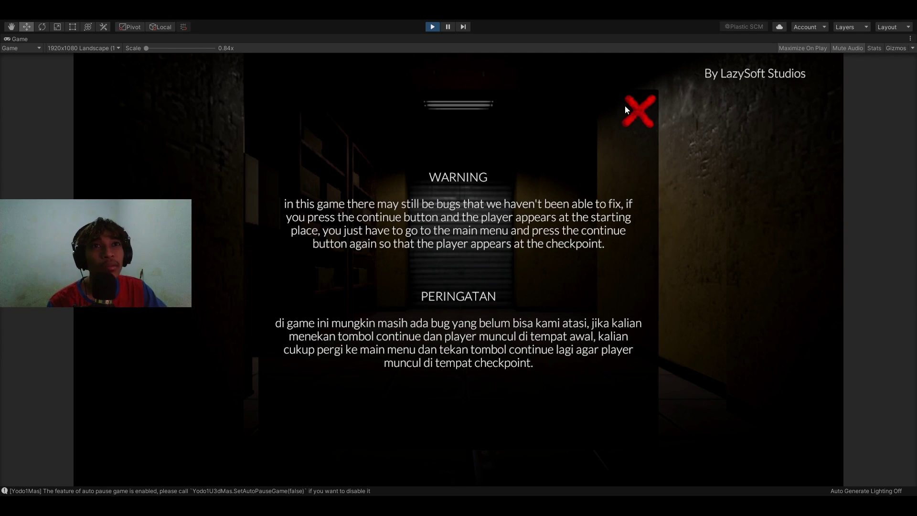
Dismiss the bug warning, then view the Continue and Chapter Select screens, backing out of each
left_click(638, 111)
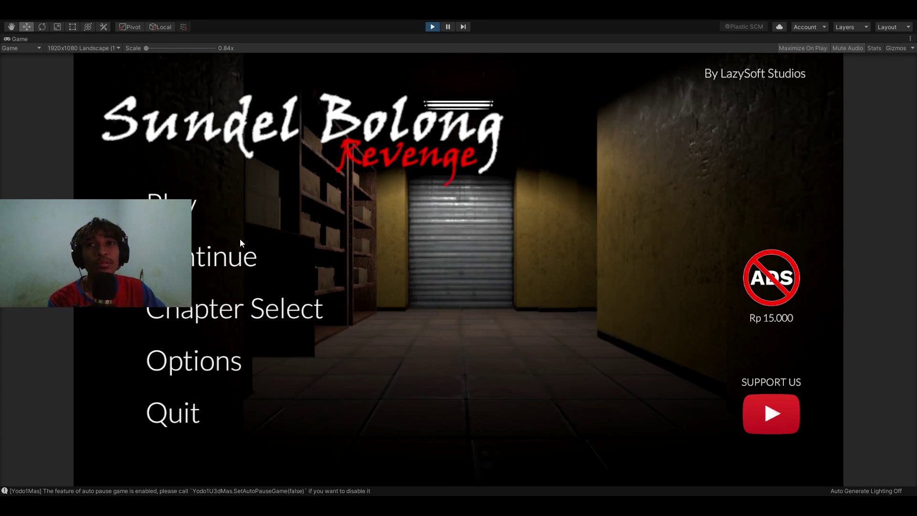
left_click(213, 263)
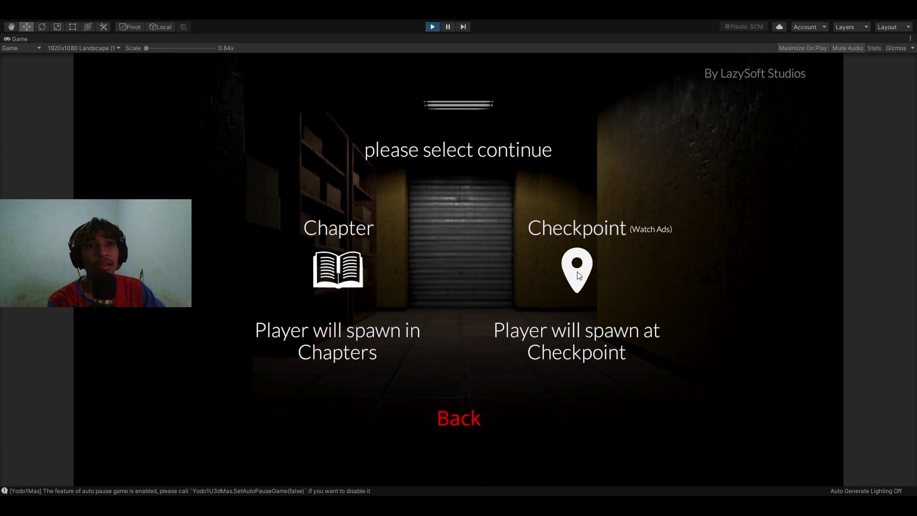
left_click(446, 424)
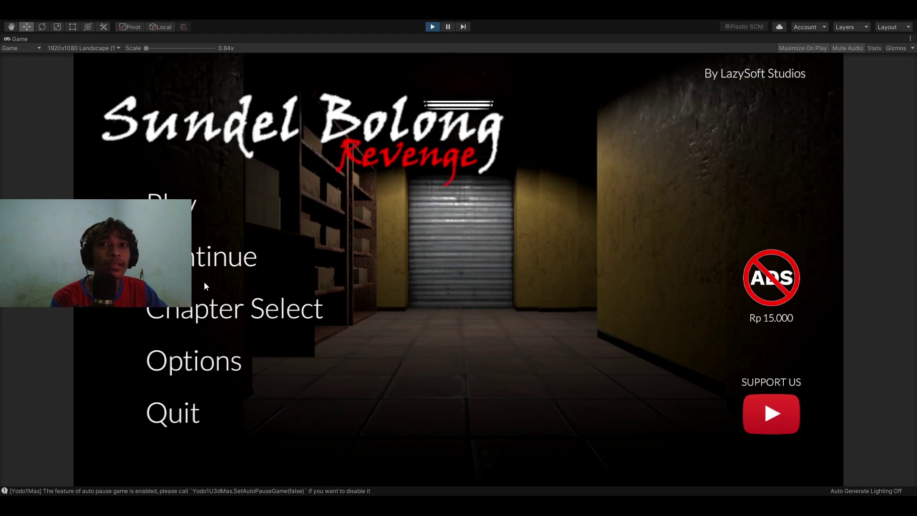
left_click(224, 303)
left_click(485, 422)
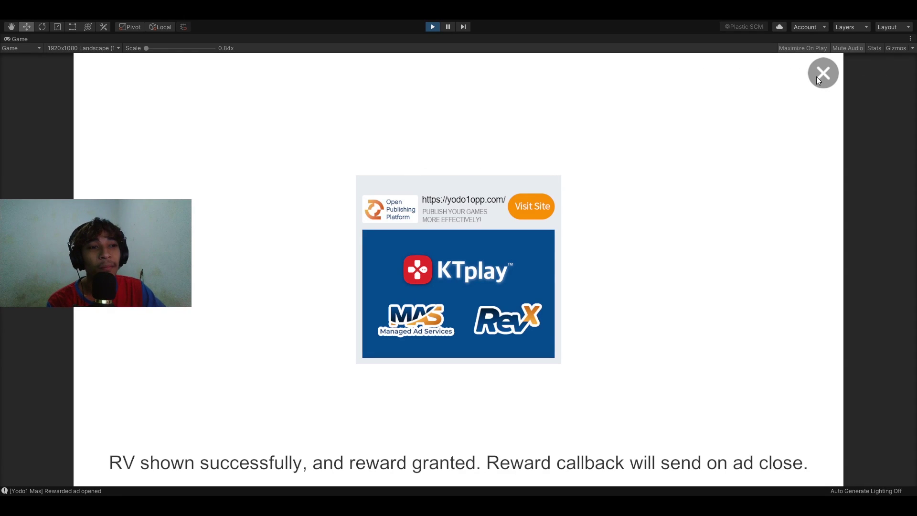
Close the rewarded ad, look down at the floor and bookshelf, then pause and resume
left_click(817, 75)
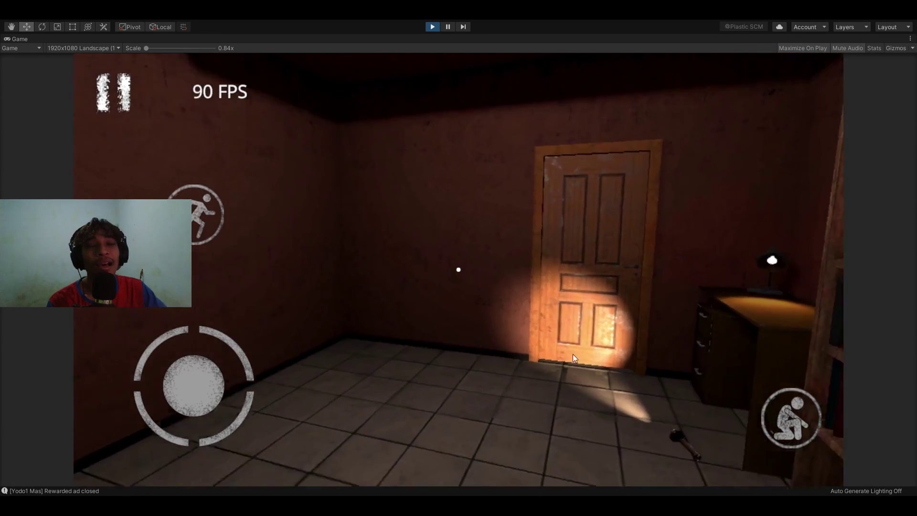
mouse_move(573, 355)
left_mouse_down()
mouse_move(569, 250)
mouse_move(678, 229)
mouse_move(640, 237)
mouse_move(531, 334)
mouse_move(511, 265)
mouse_move(514, 285)
mouse_move(580, 196)
mouse_move(481, 311)
mouse_move(420, 307)
mouse_move(714, 207)
mouse_move(600, 222)
mouse_move(475, 213)
mouse_move(733, 248)
mouse_move(573, 242)
mouse_move(672, 237)
mouse_move(458, 268)
left_mouse_up()
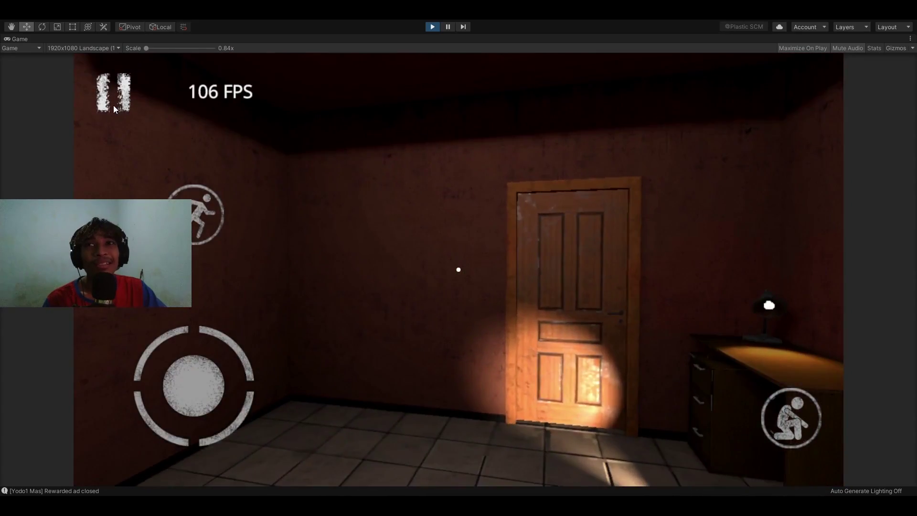
key("Escape")
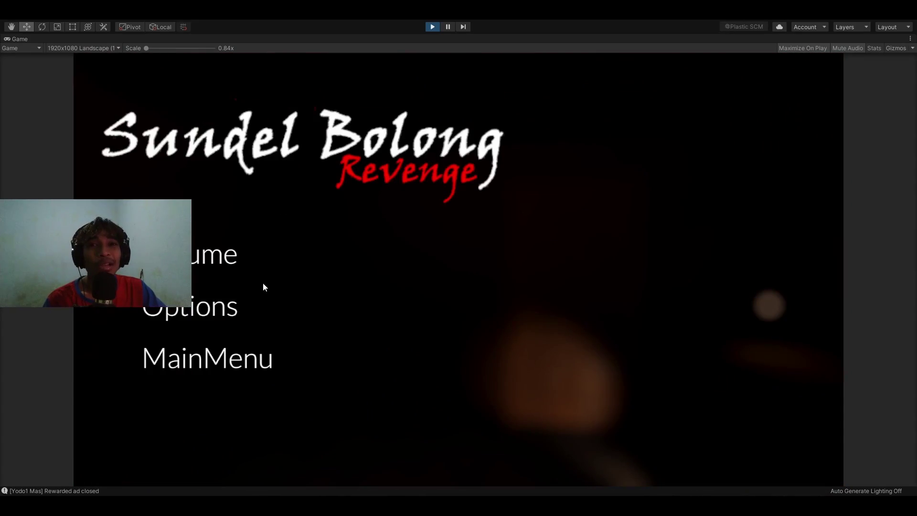
left_click(209, 256)
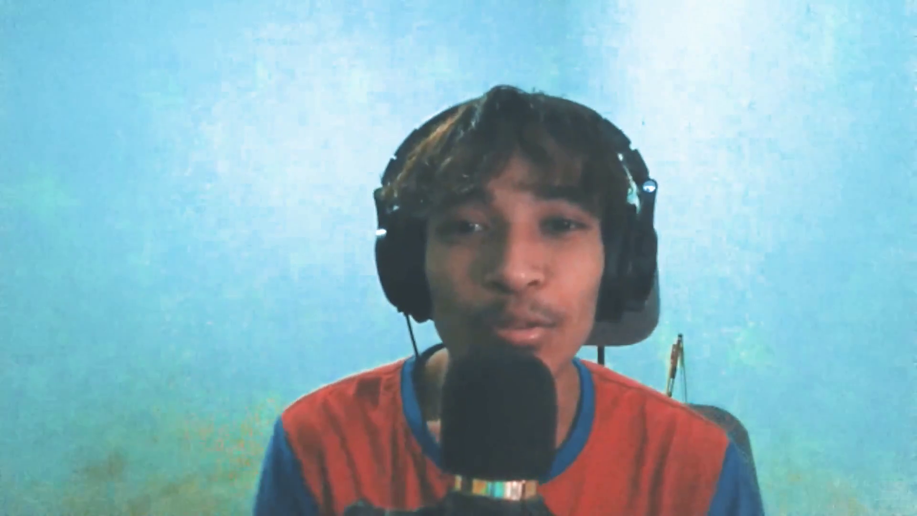